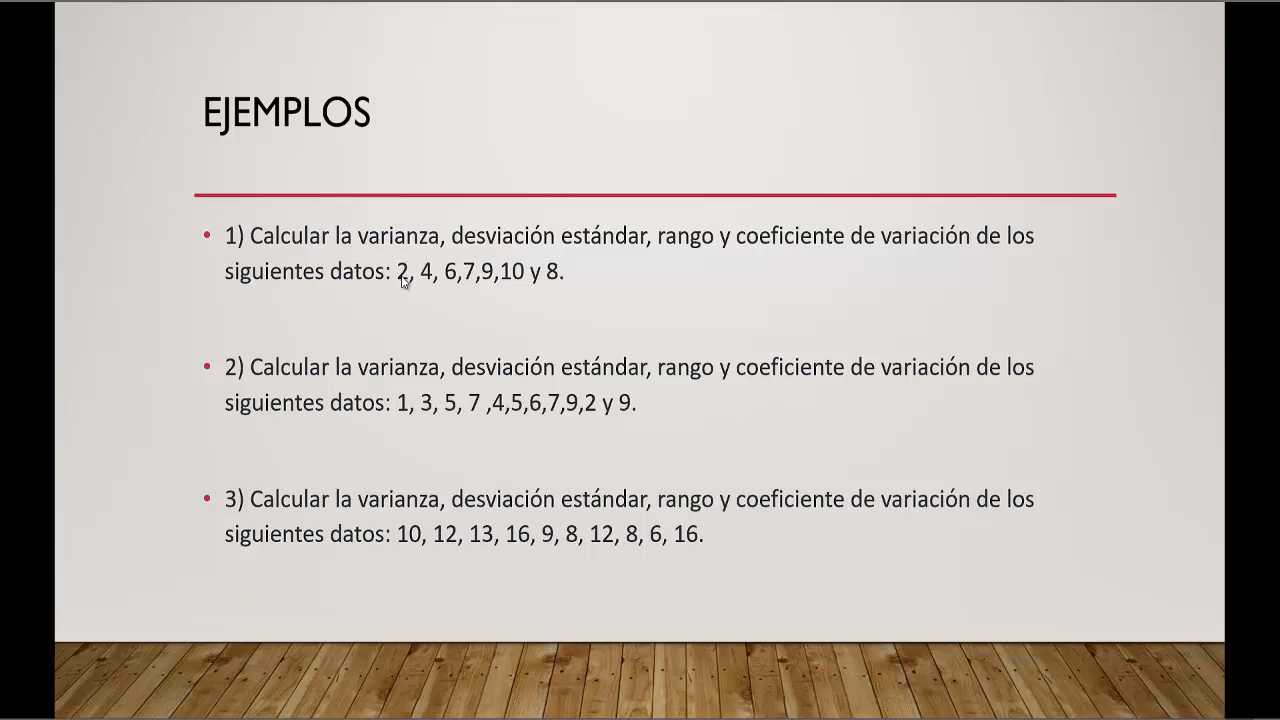
Switch to Minitab and enter the first example's data 2, 4, 6, 7, 9, 10 and 8 down column C1.
click(837, 706)
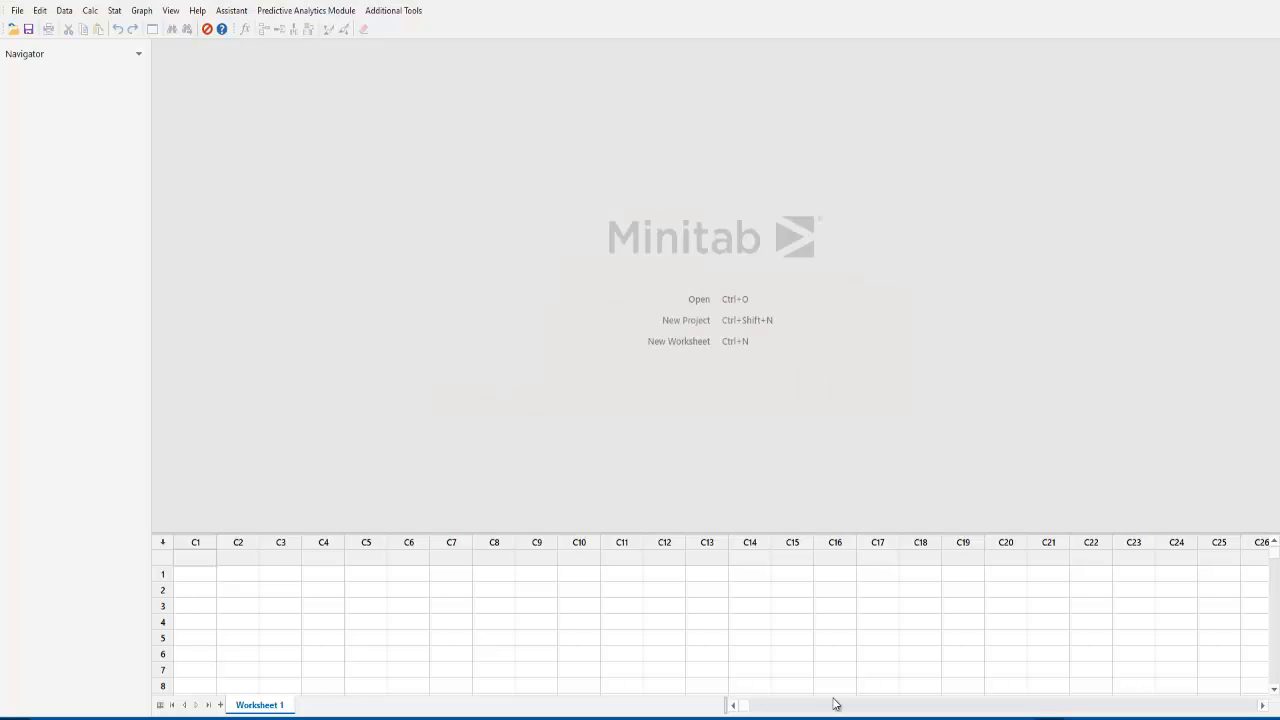
click(193, 578)
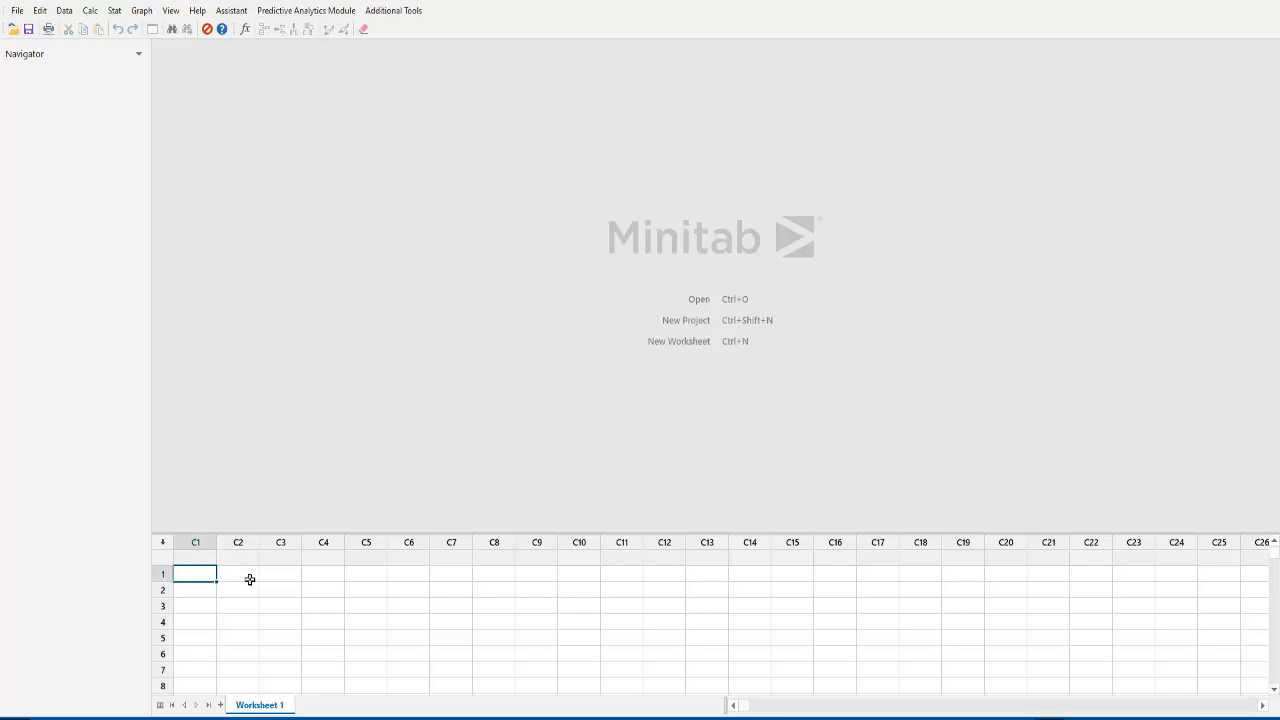
text(2)
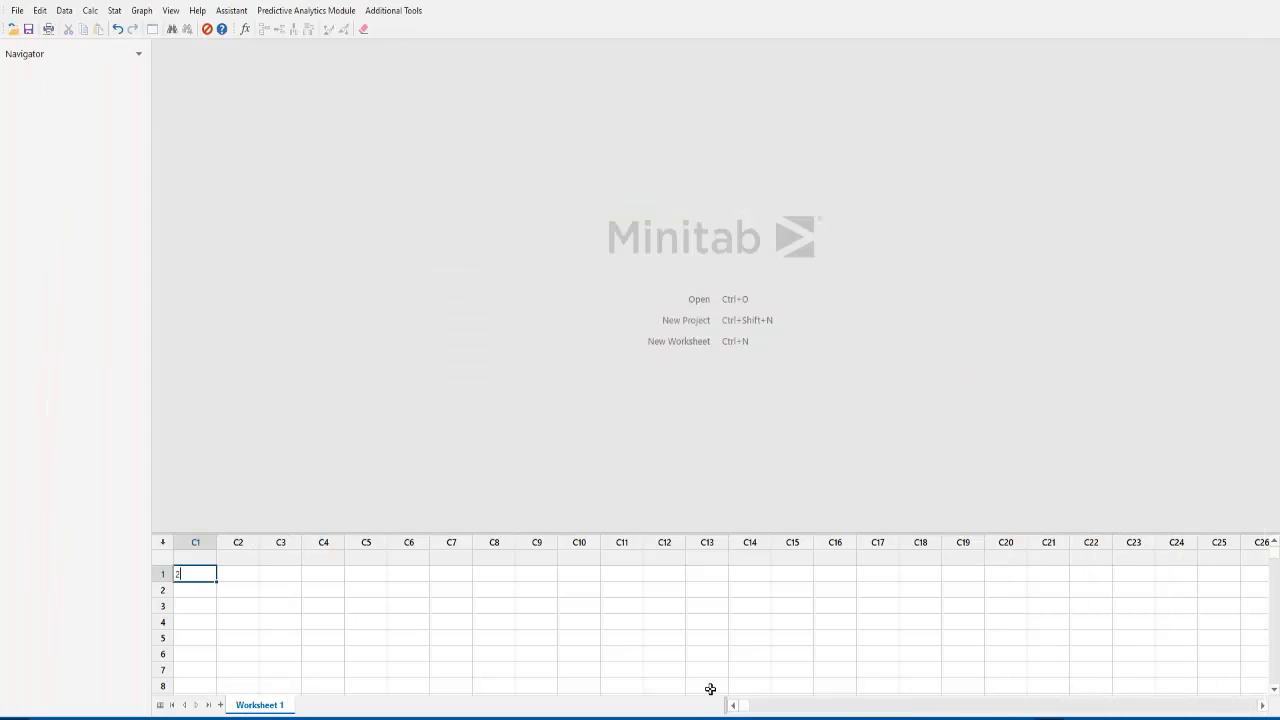
key(Return)
text(4)
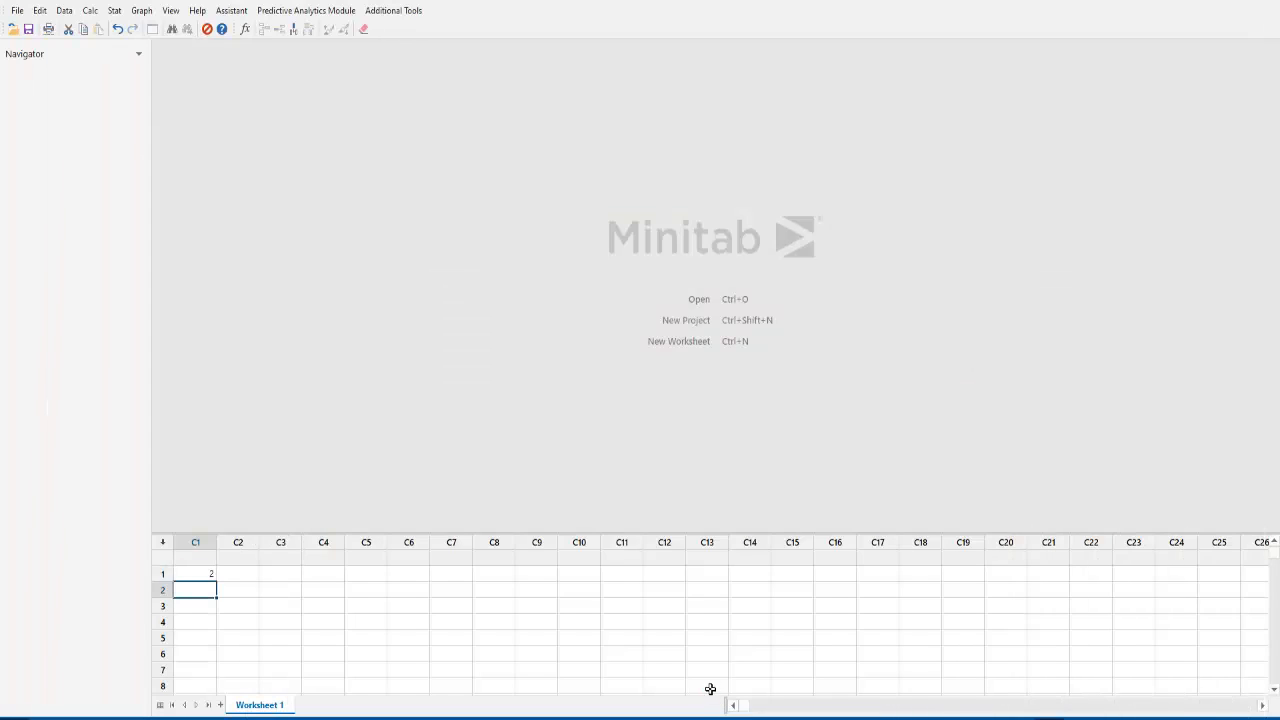
key(Return)
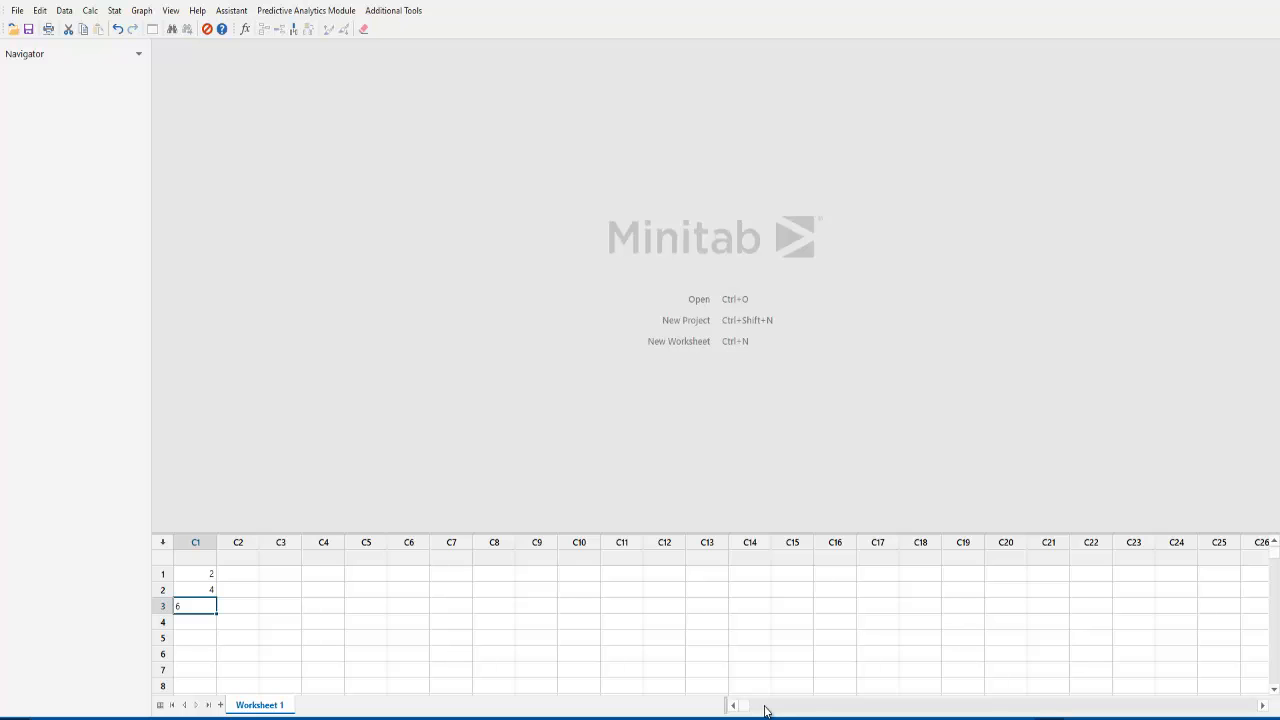
text(6)
key(Return)
key(Return)
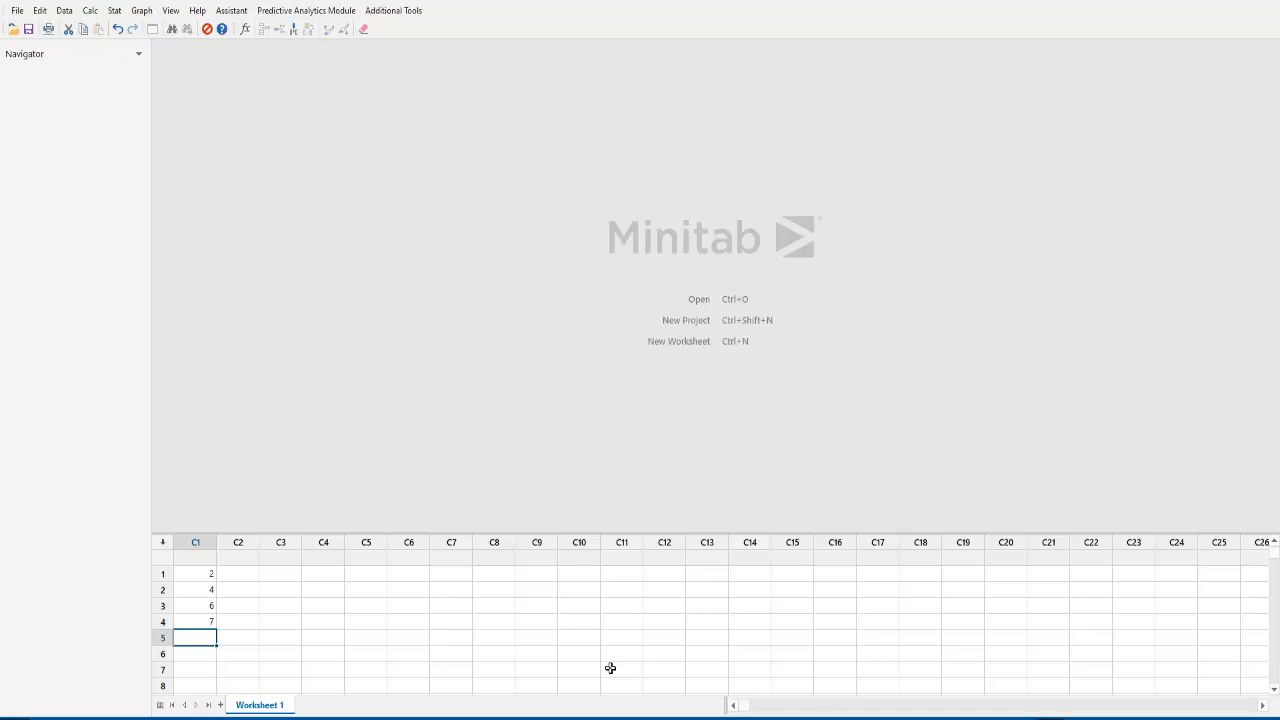
text(9)
key(Return)
text(10)
key(Return)
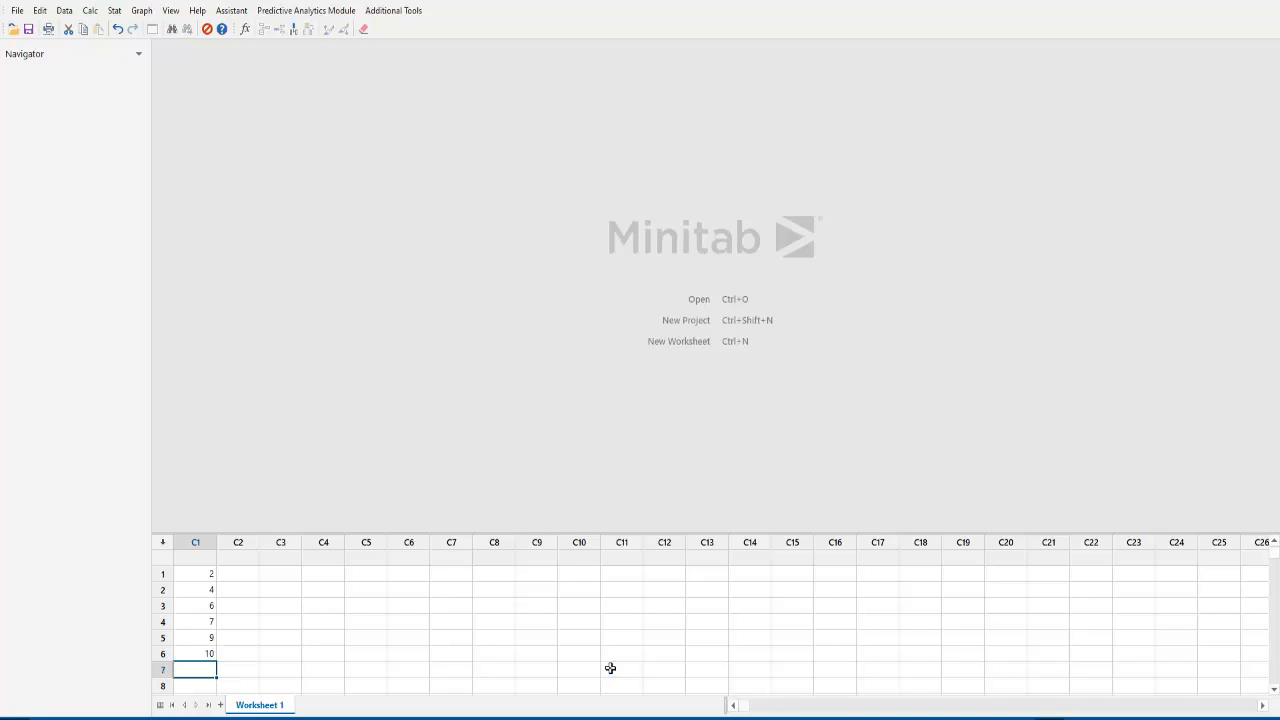
text(8)
key(Return)
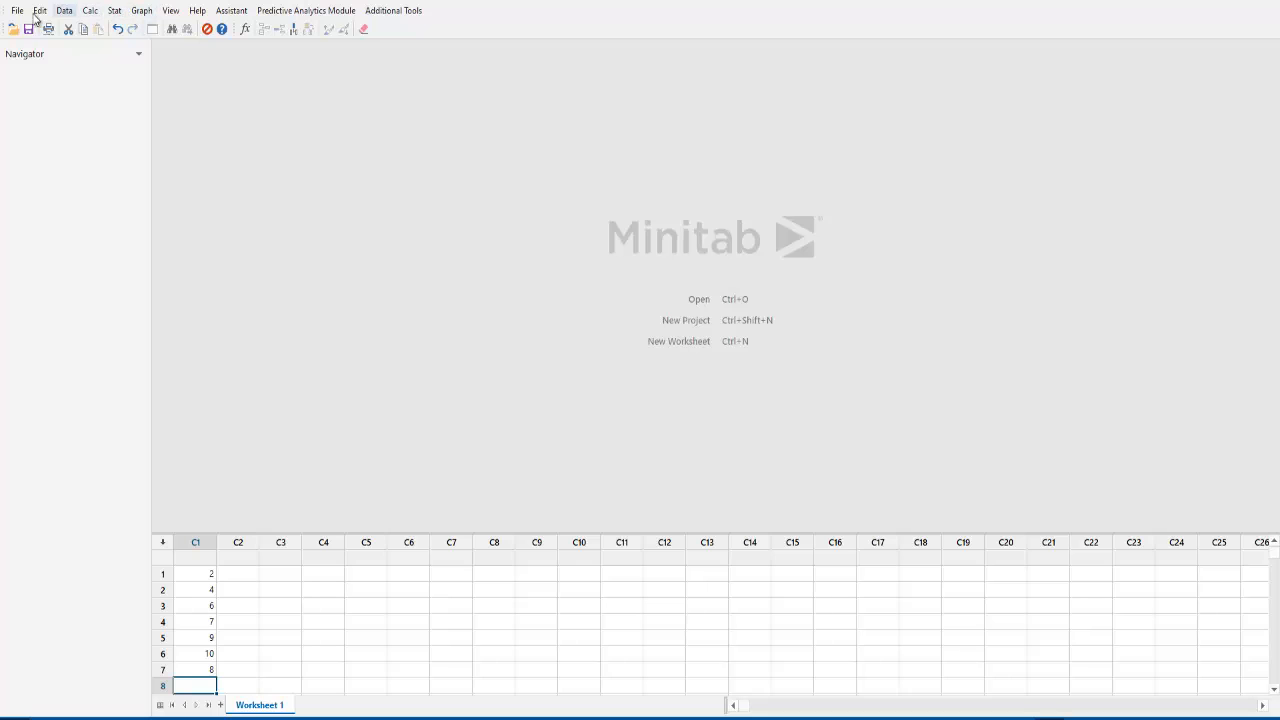
Display the data of column C1 in an output table.
click(63, 11)
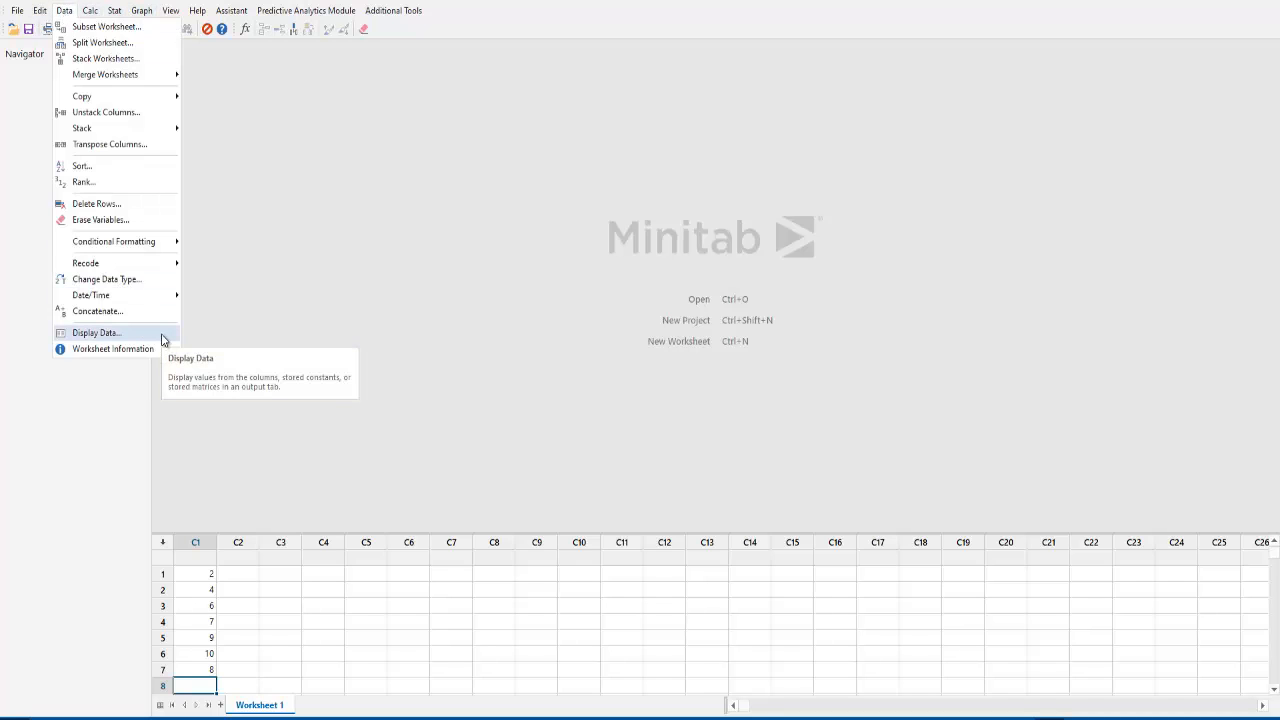
click(160, 337)
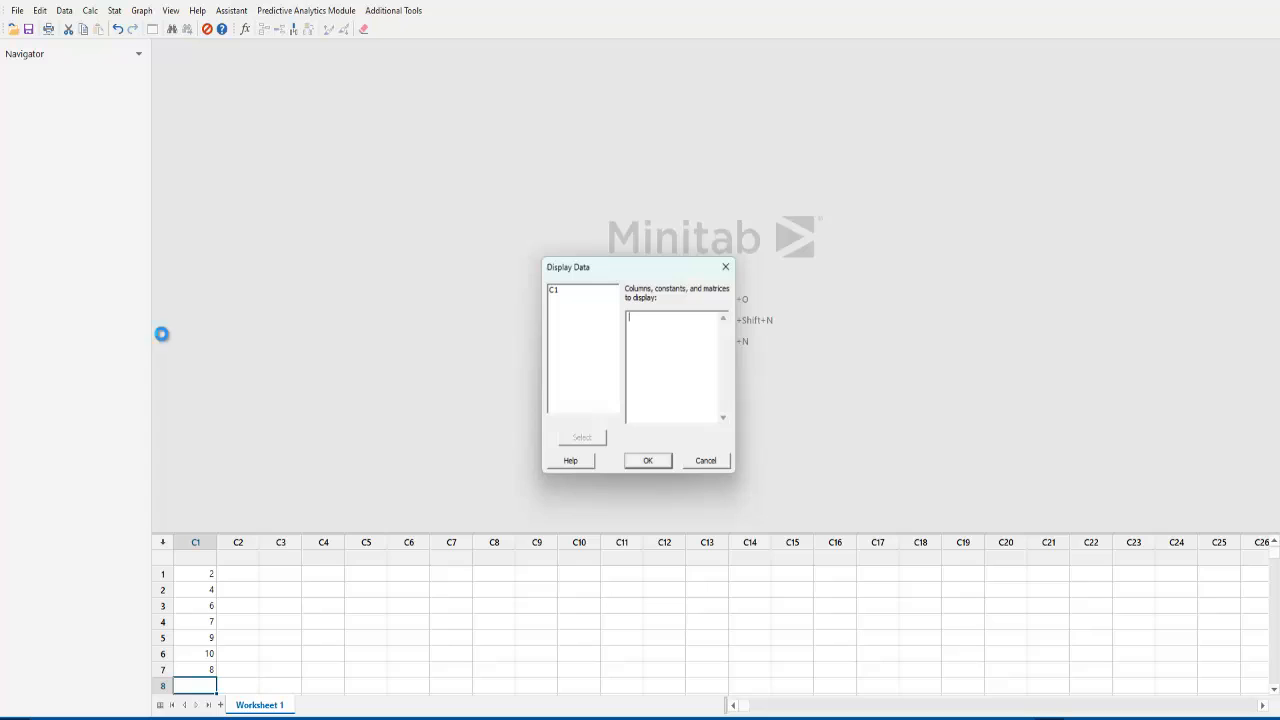
click(564, 291)
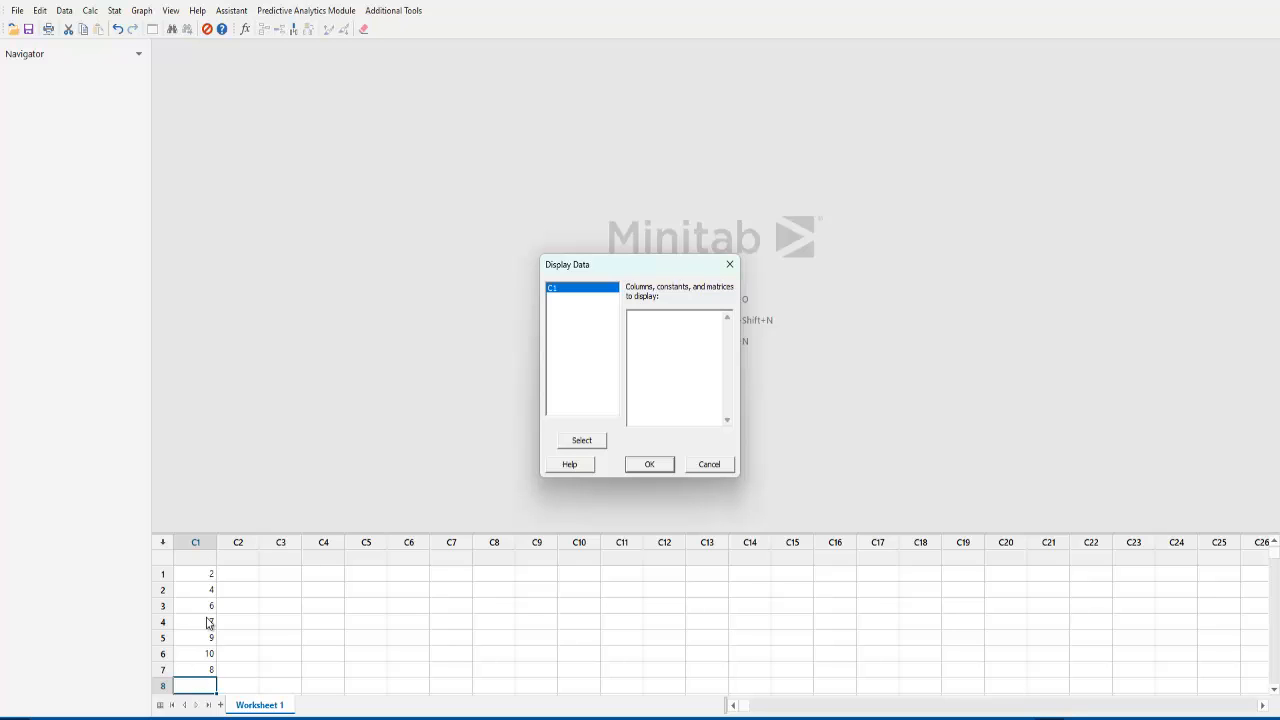
click(582, 441)
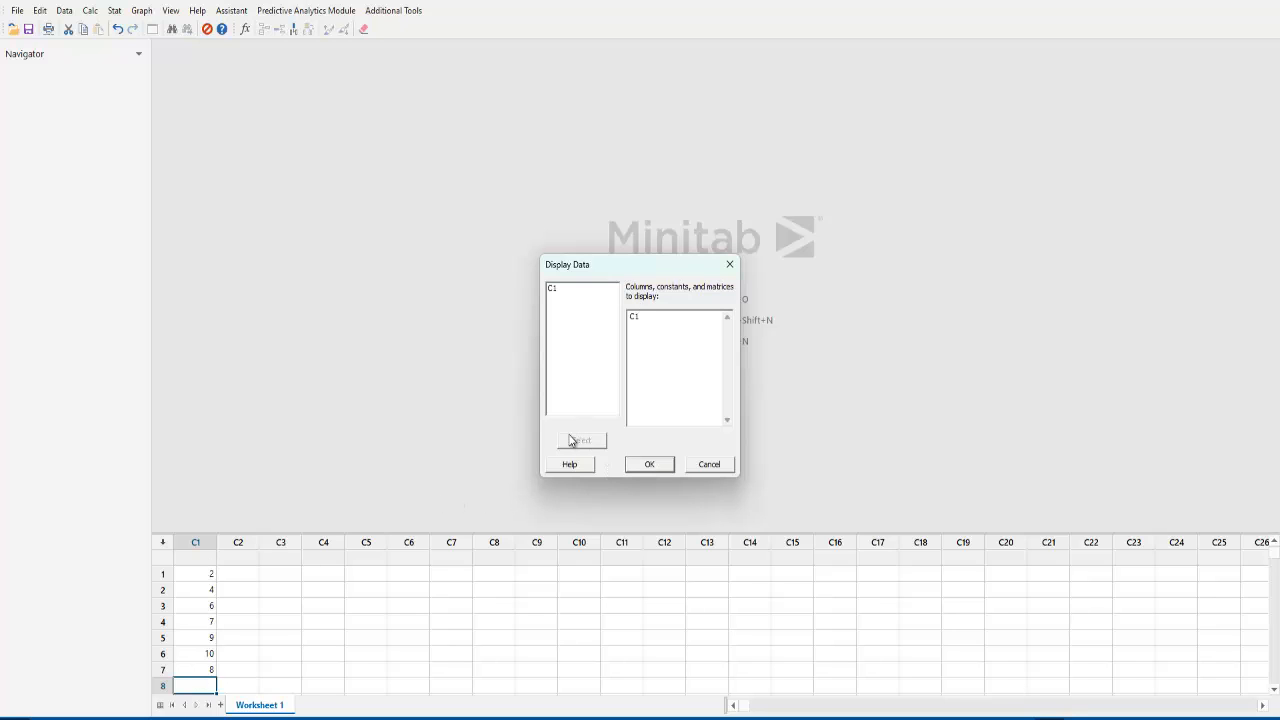
click(648, 465)
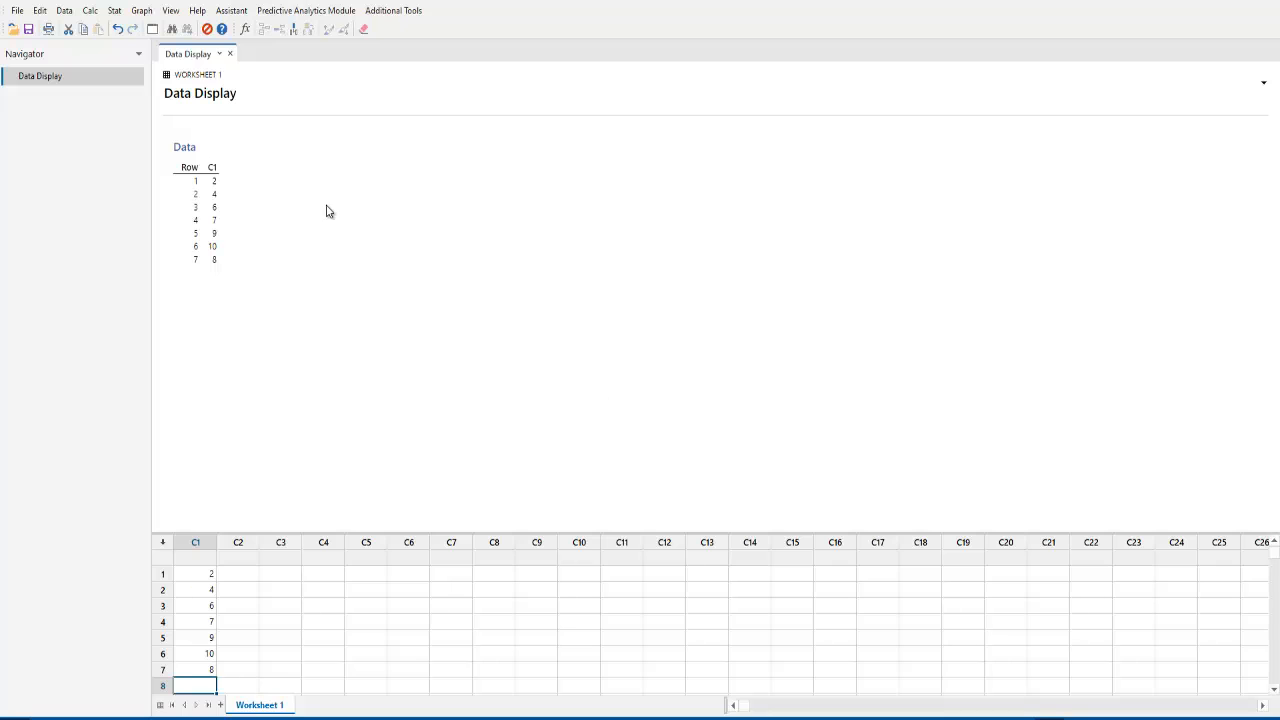
Copy the displayed data table and paste it into the blank Word document.
click(537, 271)
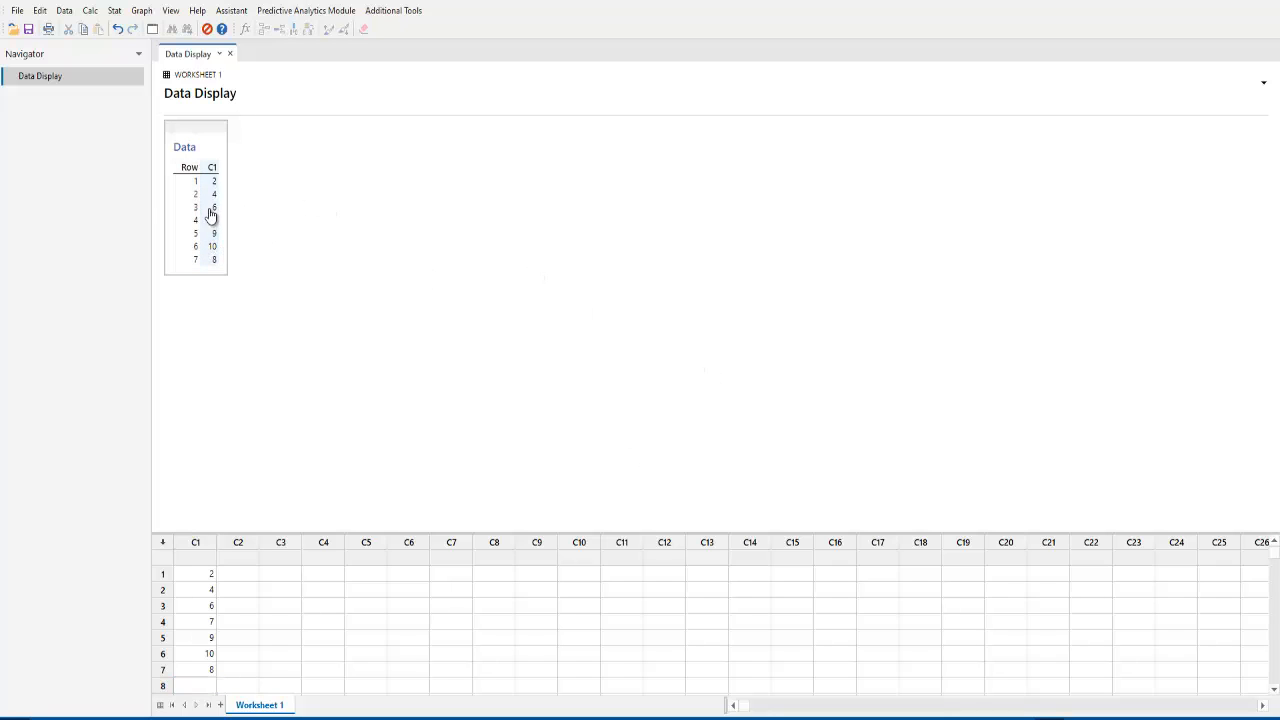
right_click(213, 155)
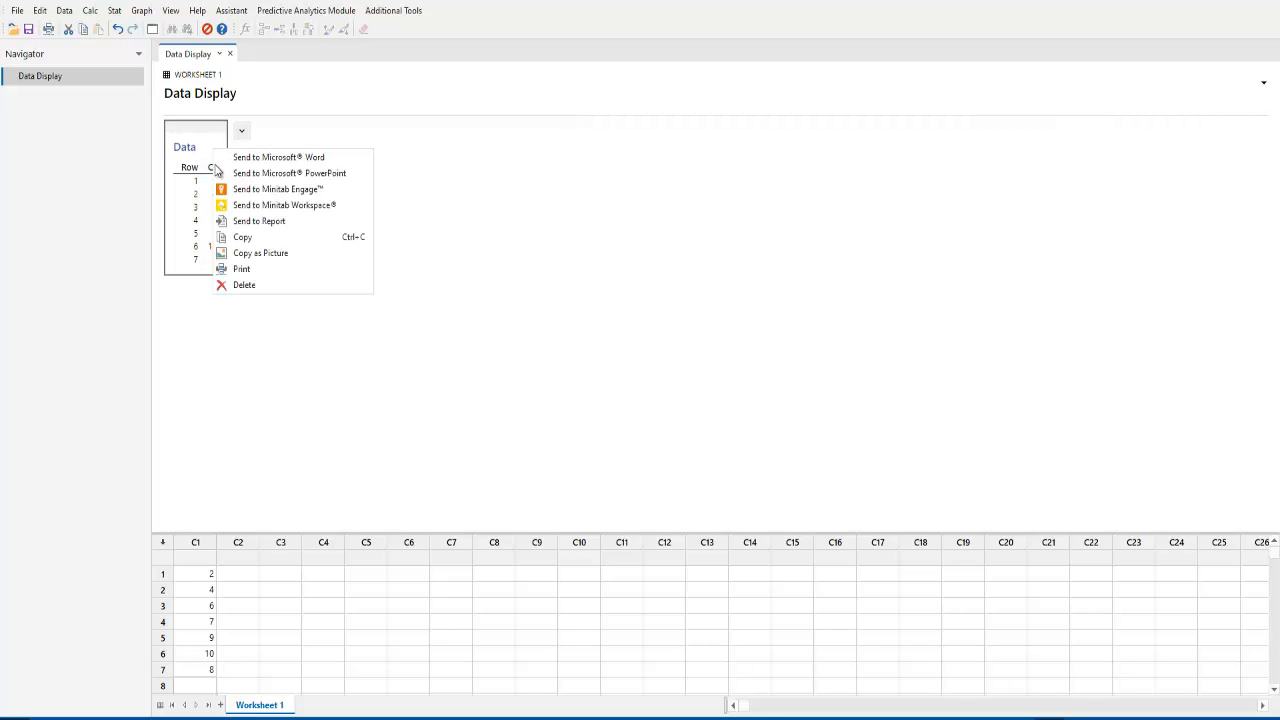
click(288, 238)
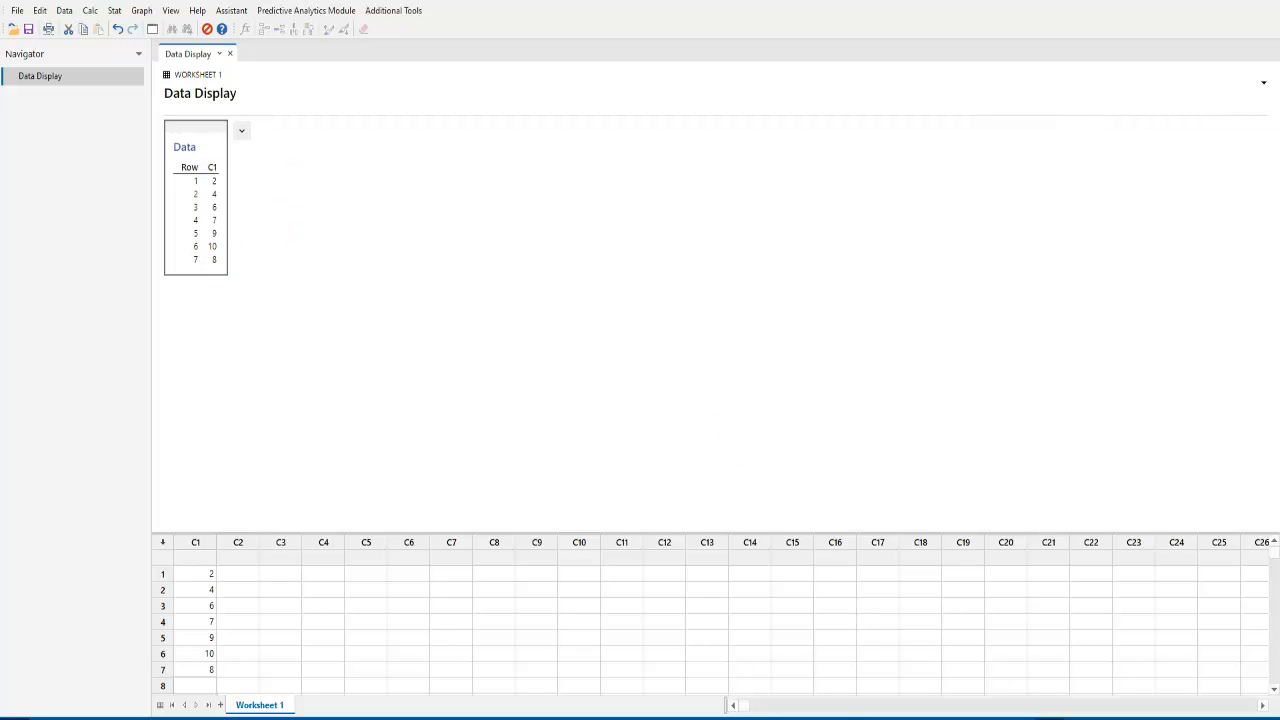
click(600, 718)
right_click(468, 372)
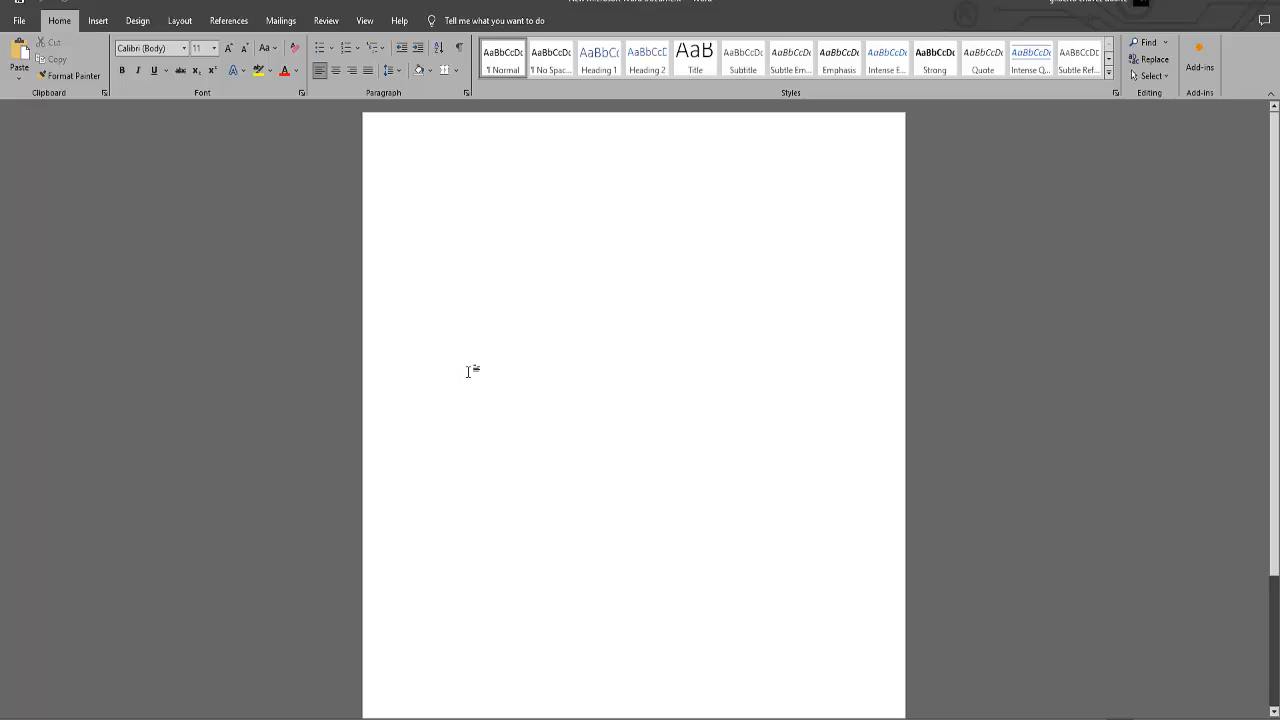
key(ctrl+v)
Add the heading "Datos mostrados" above the pasted table and the line "Media, moda y mediana." below it.
click(446, 173)
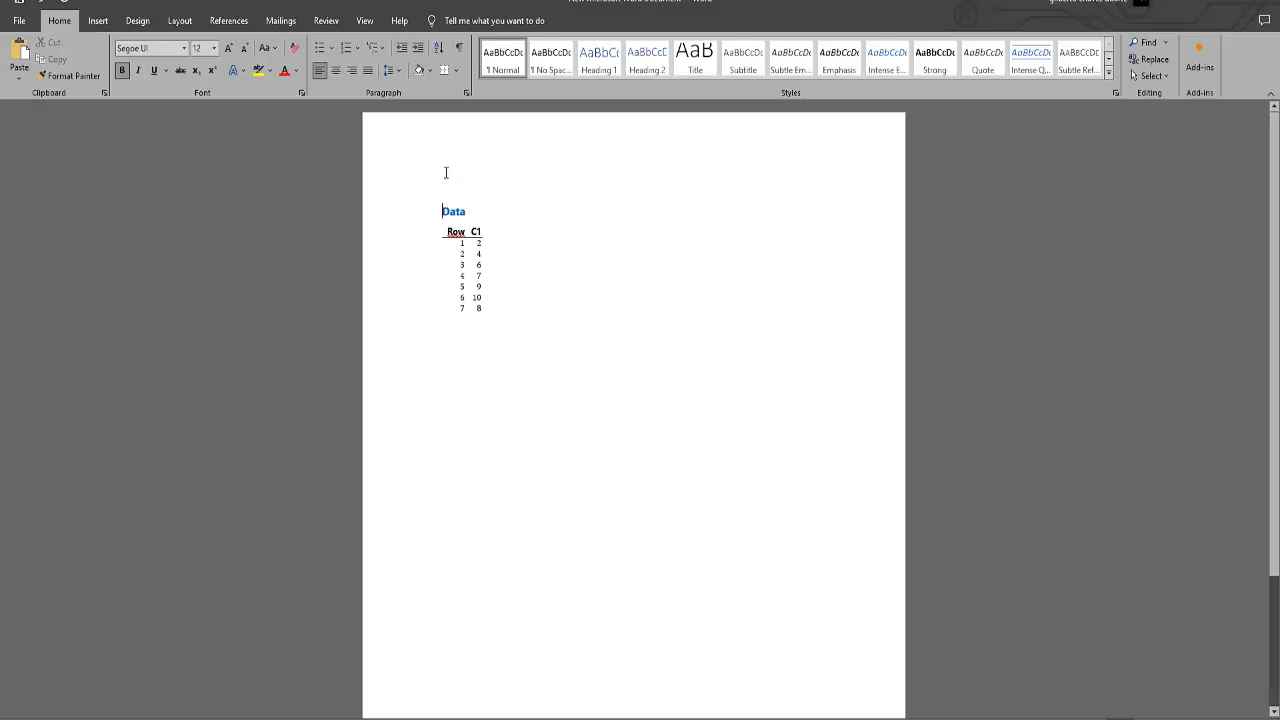
key(Return)
click(444, 191)
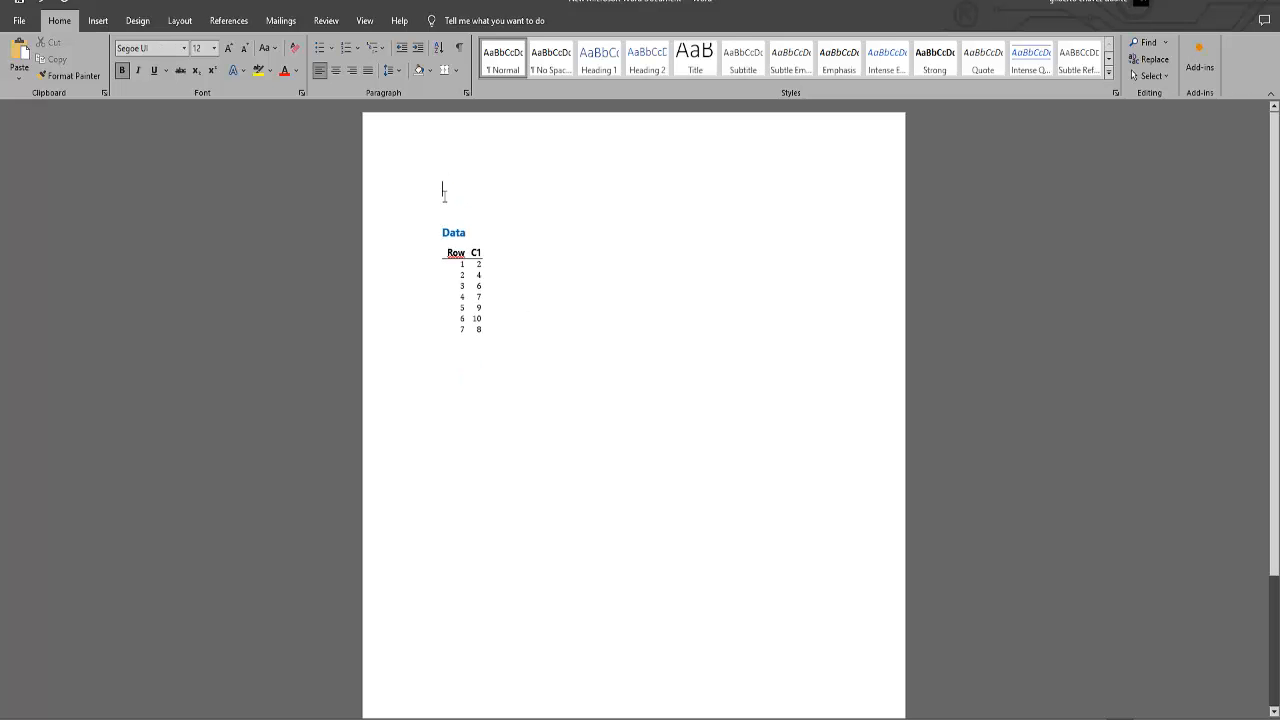
text(Datos)
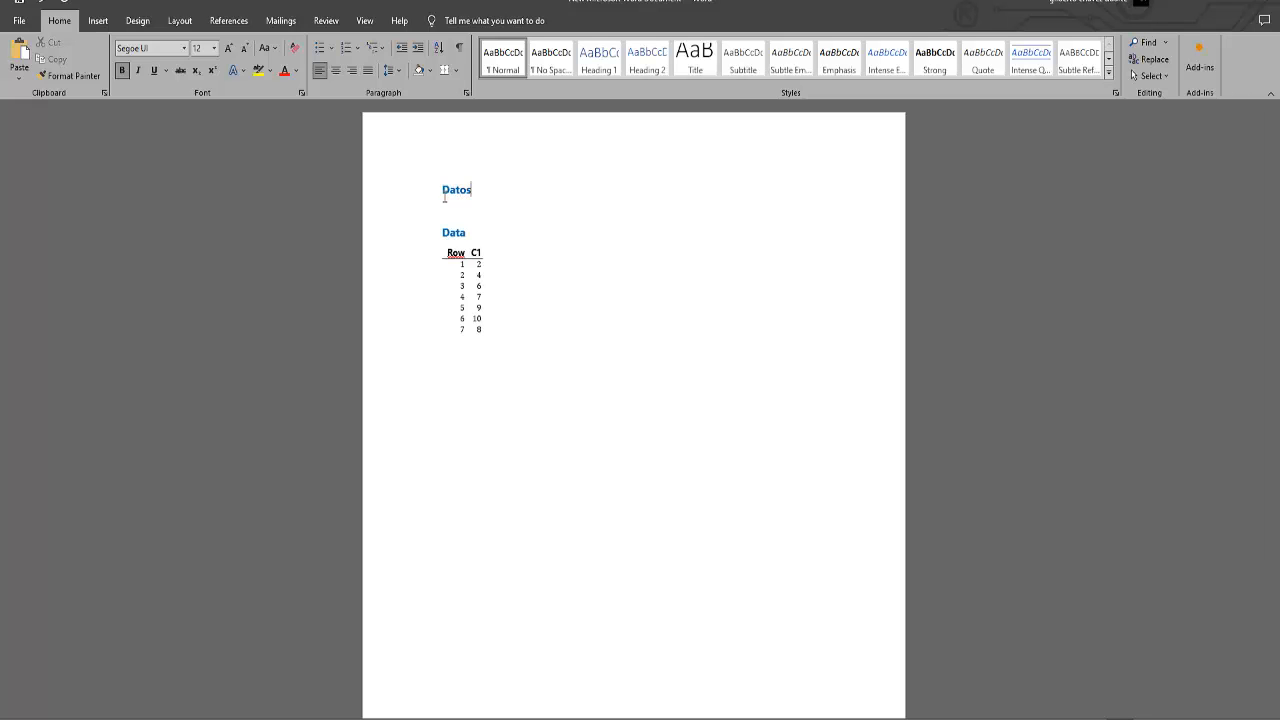
text( mostrados)
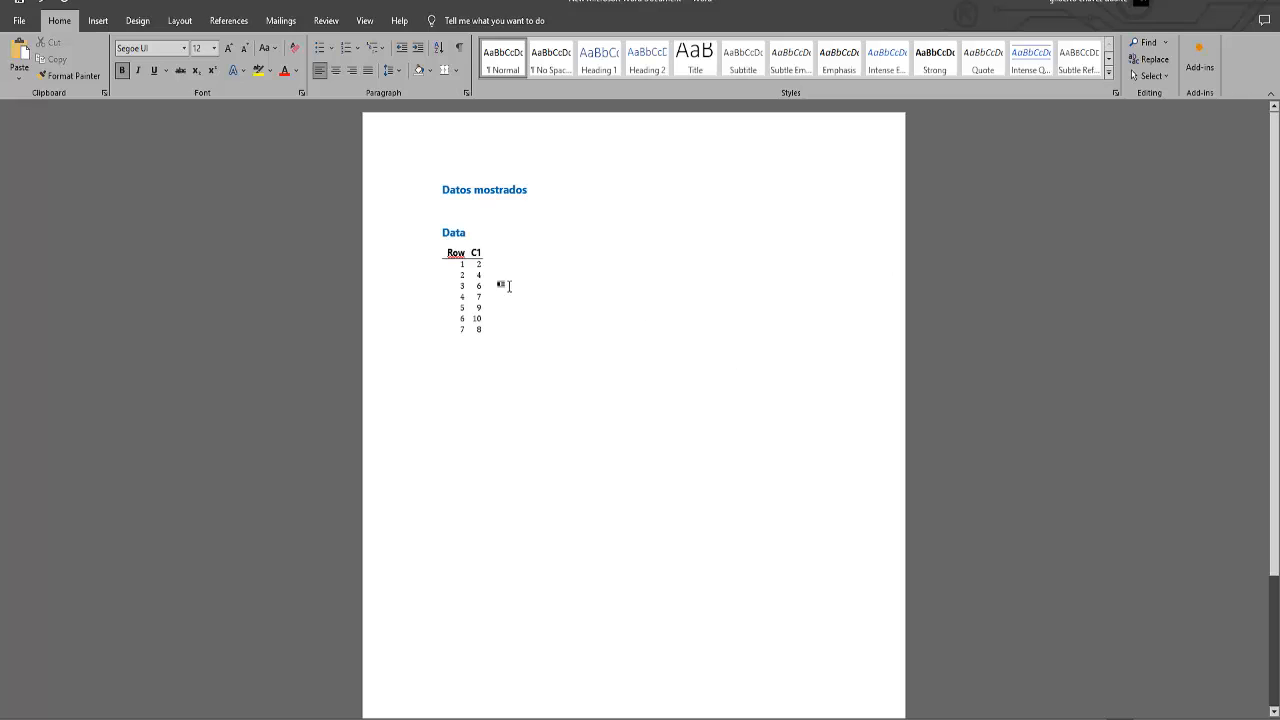
click(531, 336)
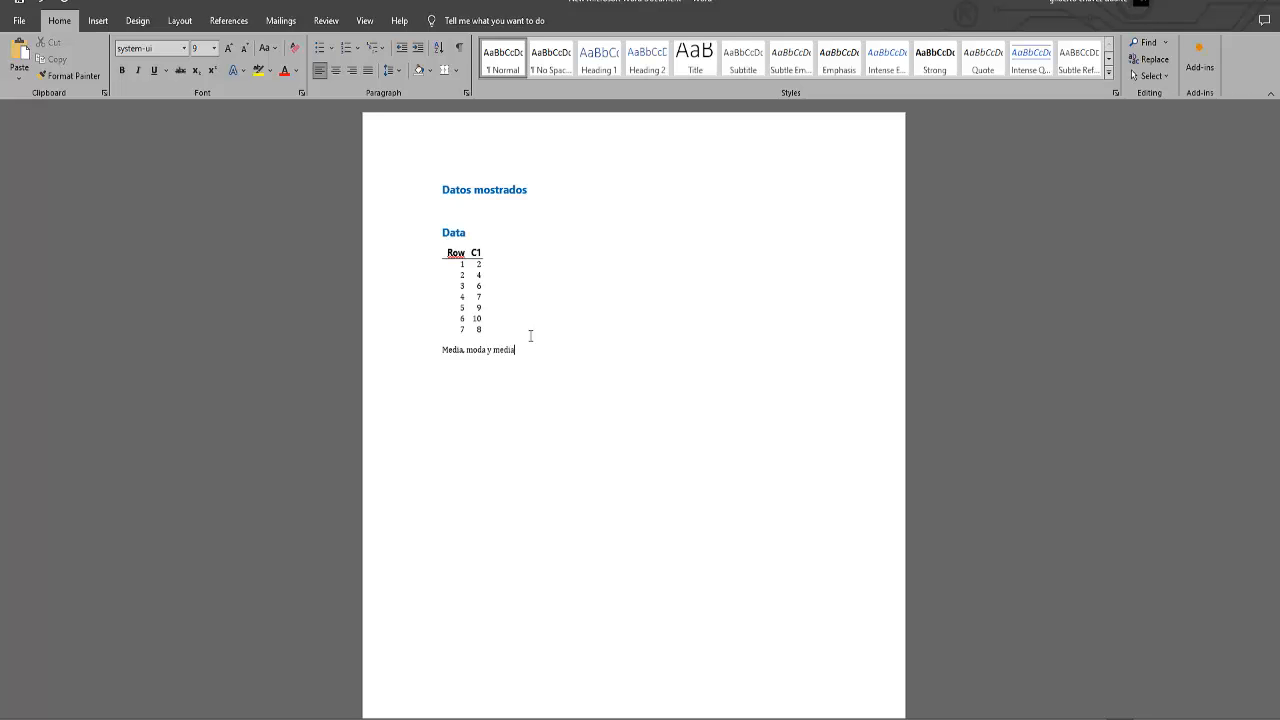
scroll(531, 336, up, 5)
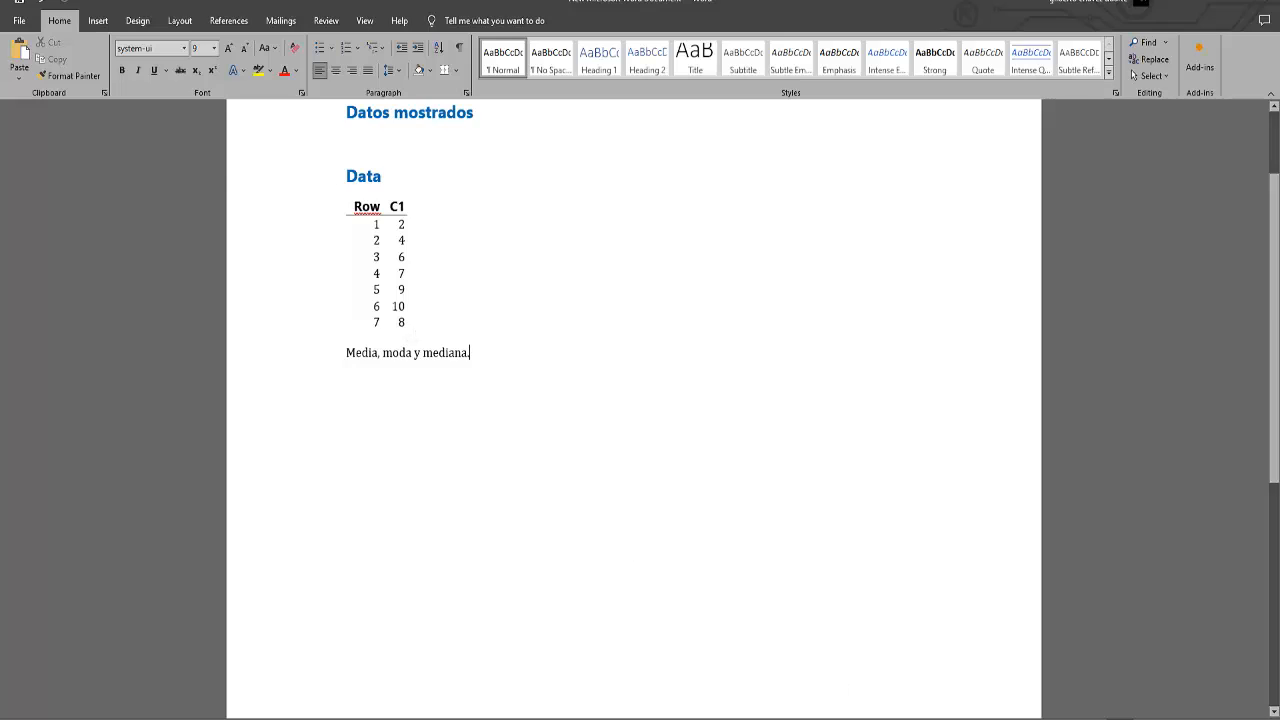
Switch back to Minitab and set up Display Descriptive Statistics with C1 as the variable.
click(815, 718)
click(476, 239)
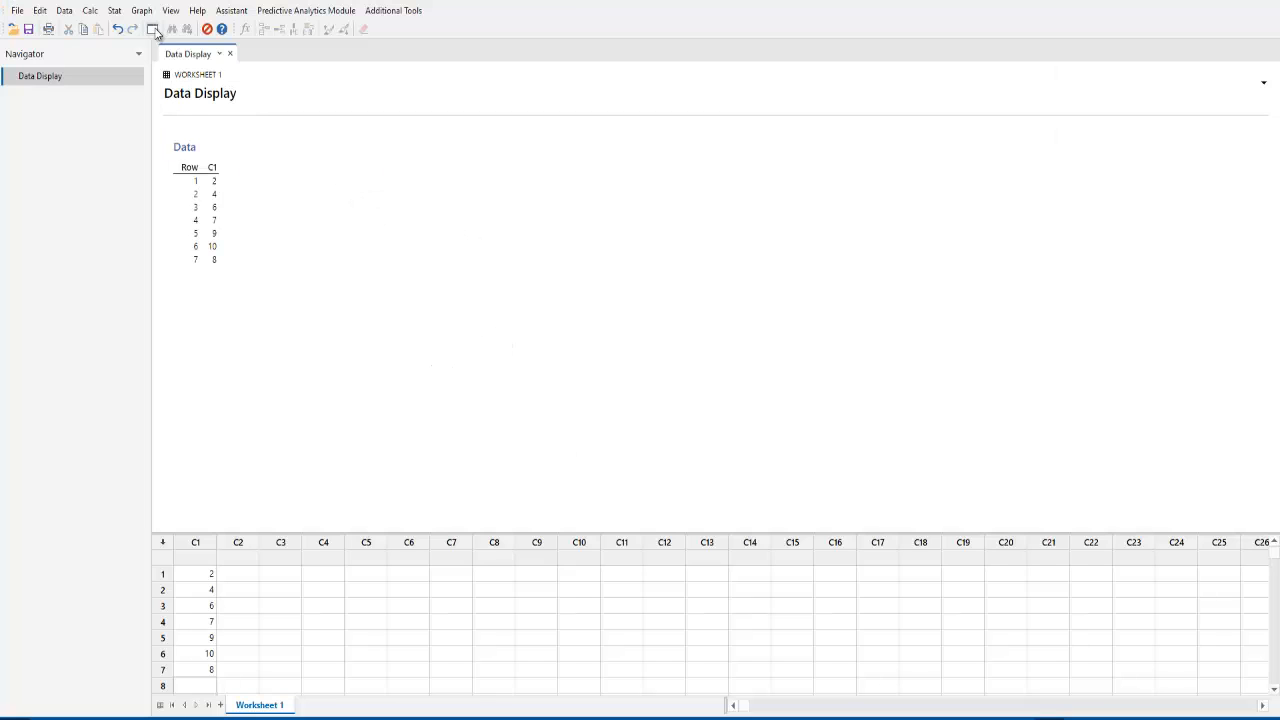
click(122, 14)
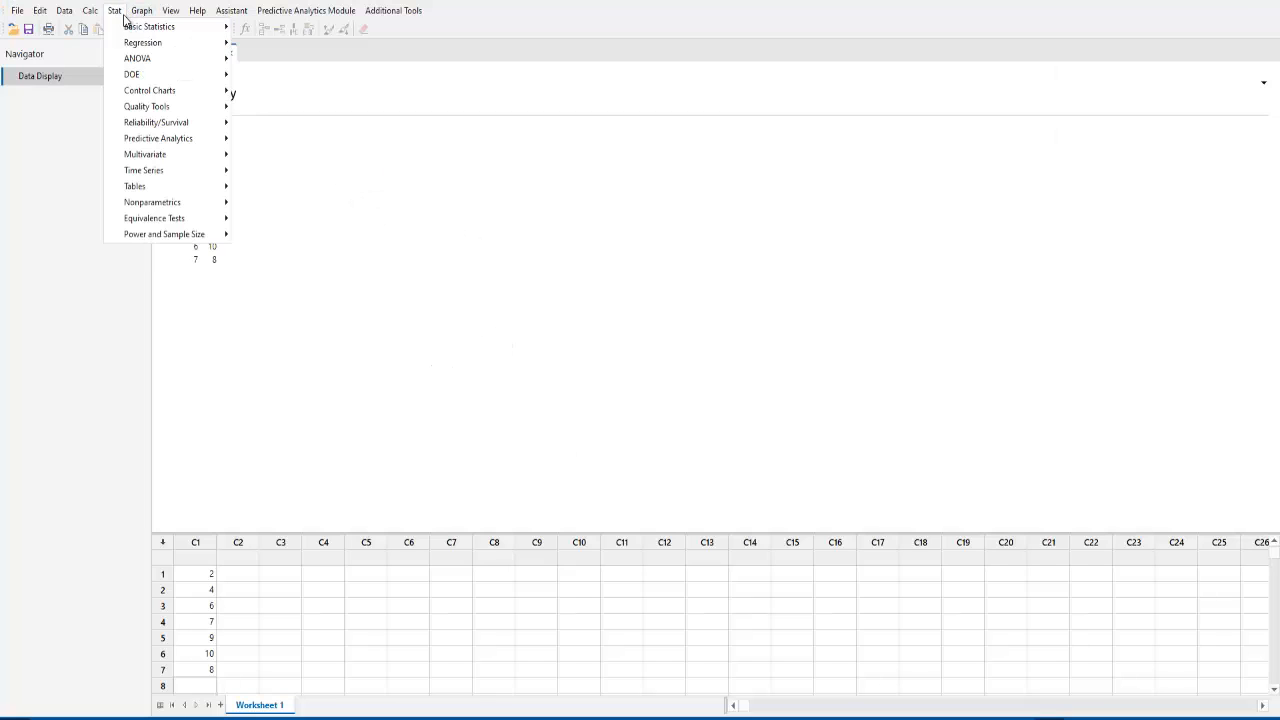
mouse_move(140, 33)
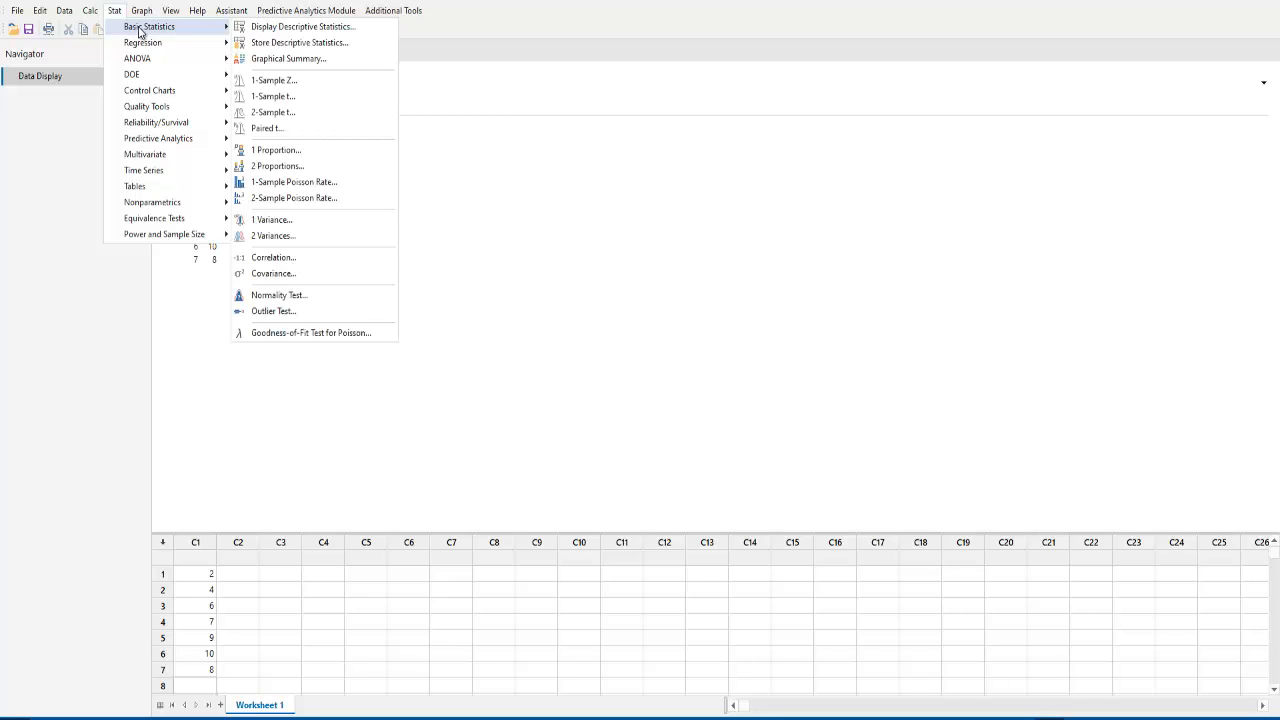
click(324, 31)
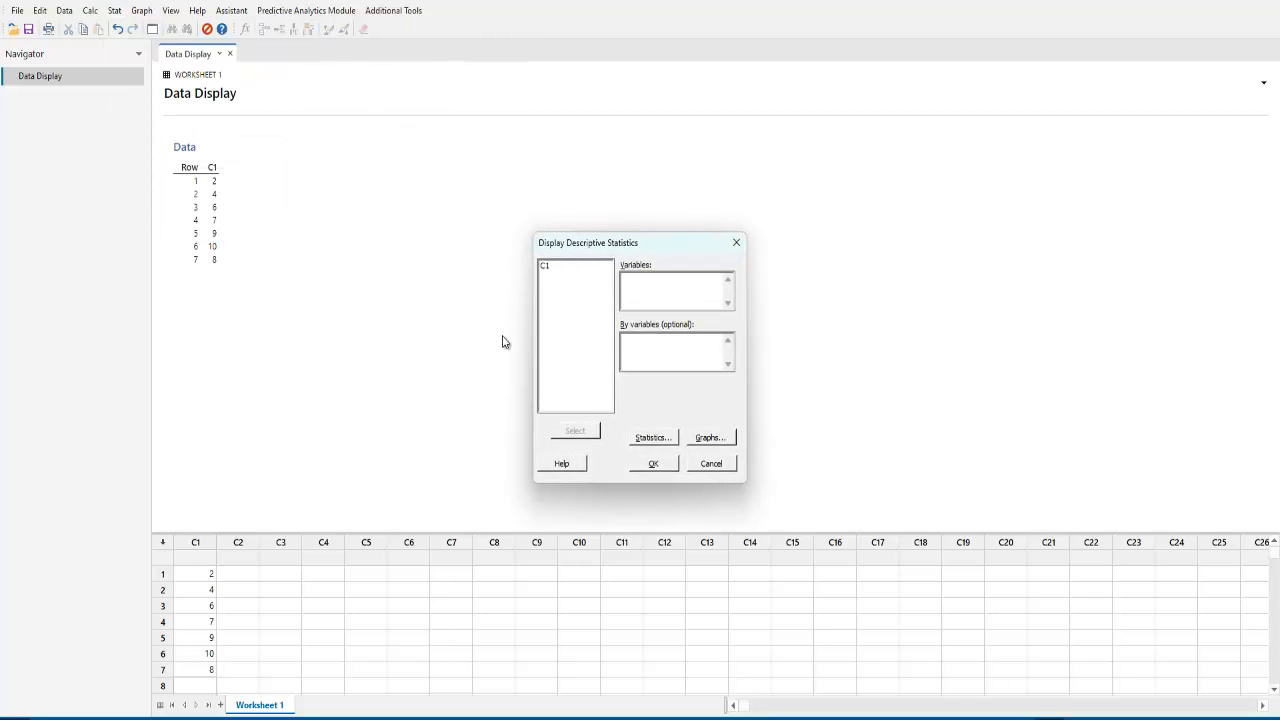
click(548, 266)
click(576, 432)
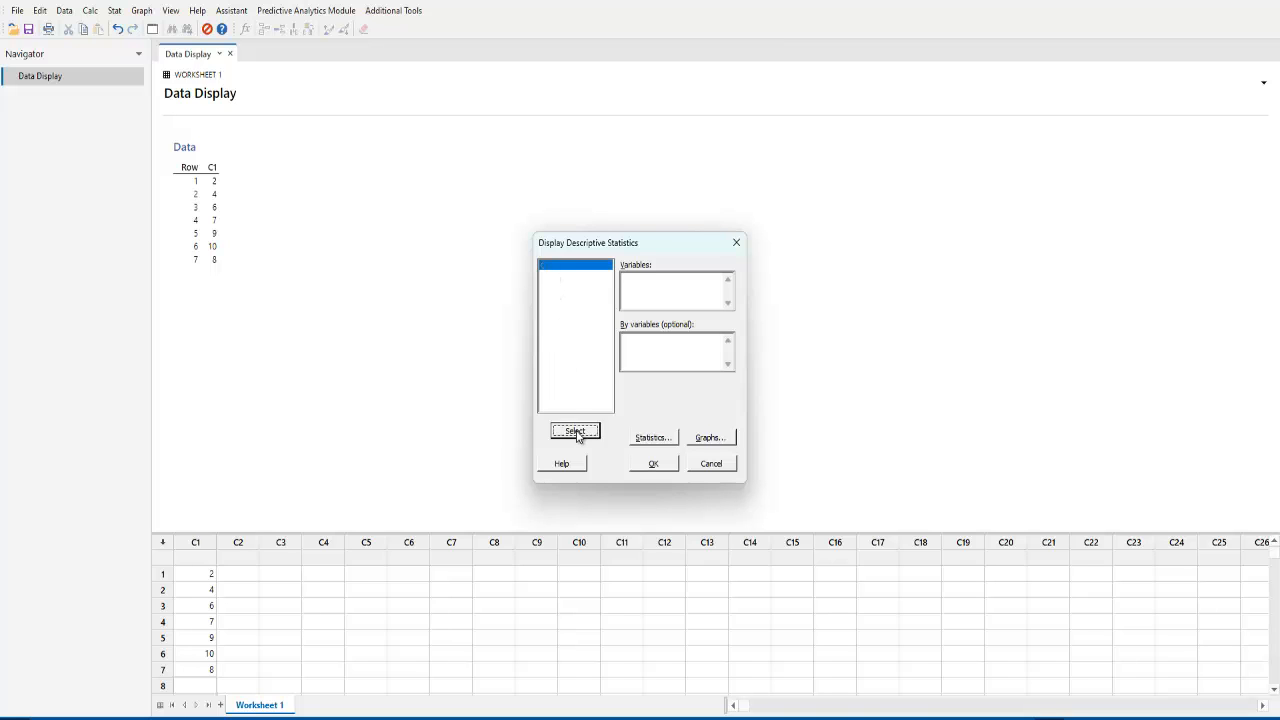
Limit the descriptive statistics to mean, median, mode and N nonmissing, and generate the results.
click(651, 438)
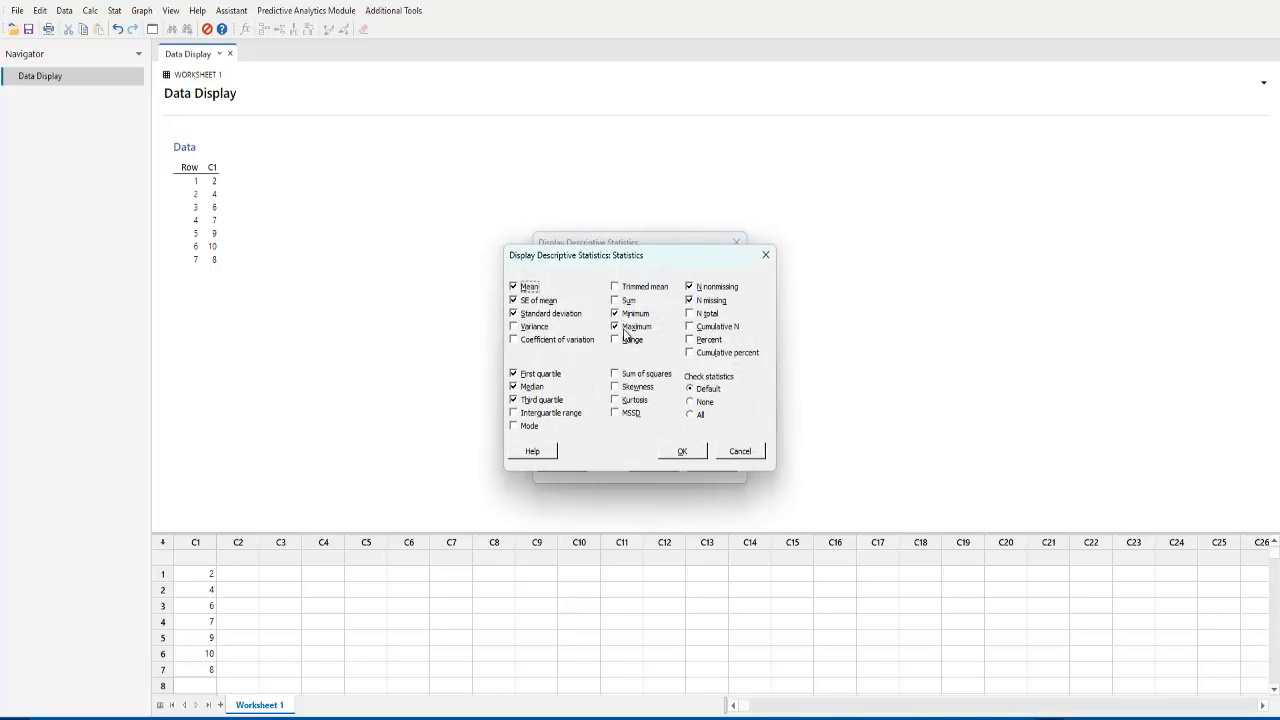
click(525, 328)
click(524, 327)
click(526, 313)
click(525, 300)
click(526, 287)
click(537, 376)
click(534, 388)
click(537, 400)
click(631, 328)
click(630, 314)
click(712, 301)
click(714, 287)
click(517, 291)
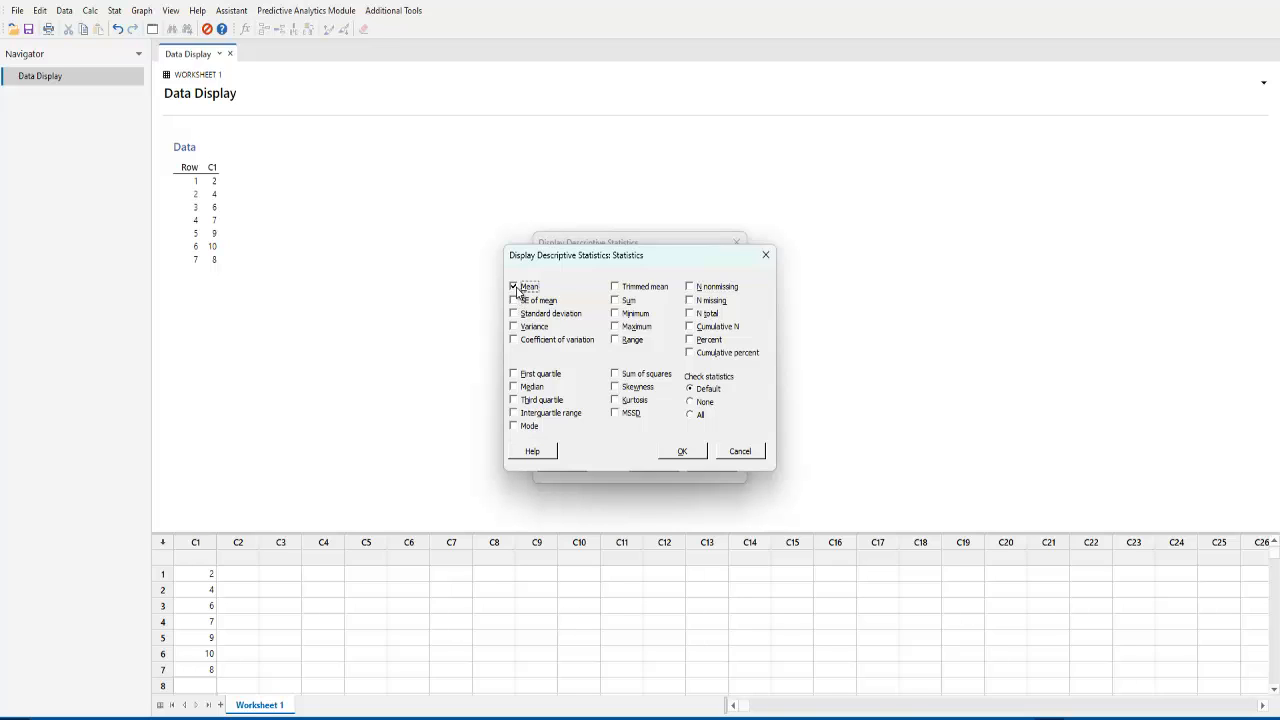
click(515, 387)
click(515, 426)
click(715, 289)
click(692, 454)
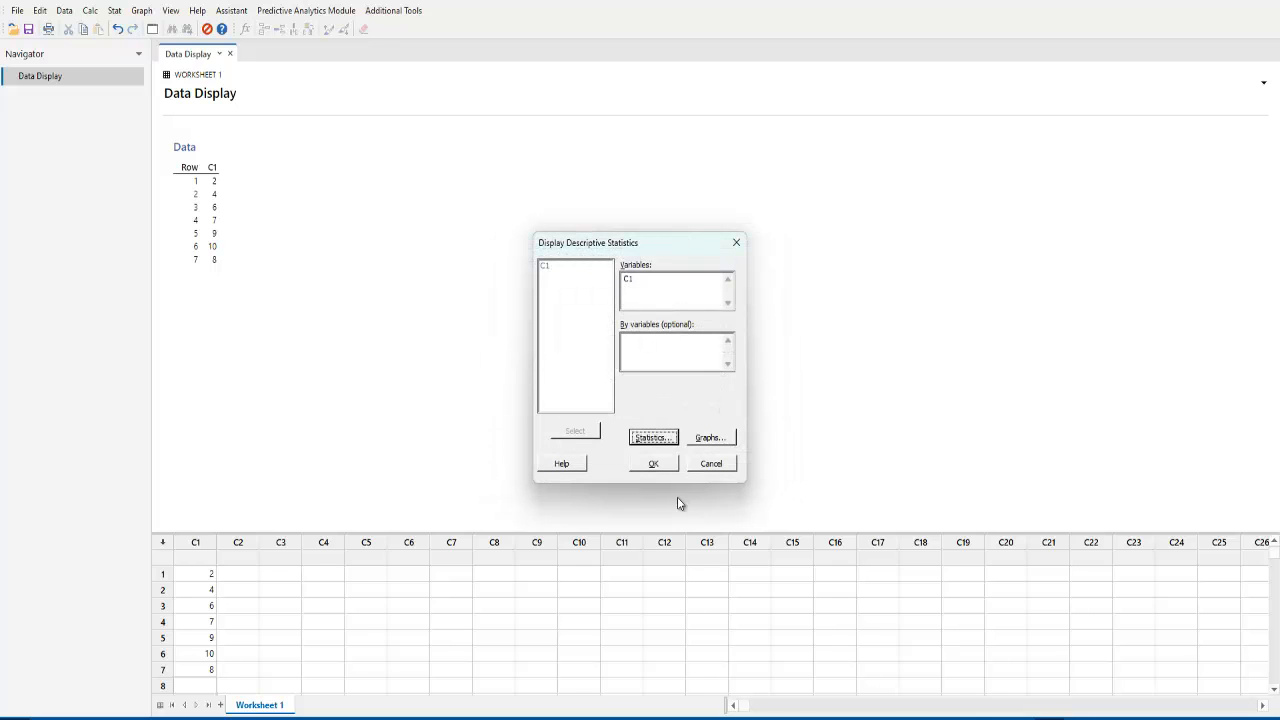
click(670, 464)
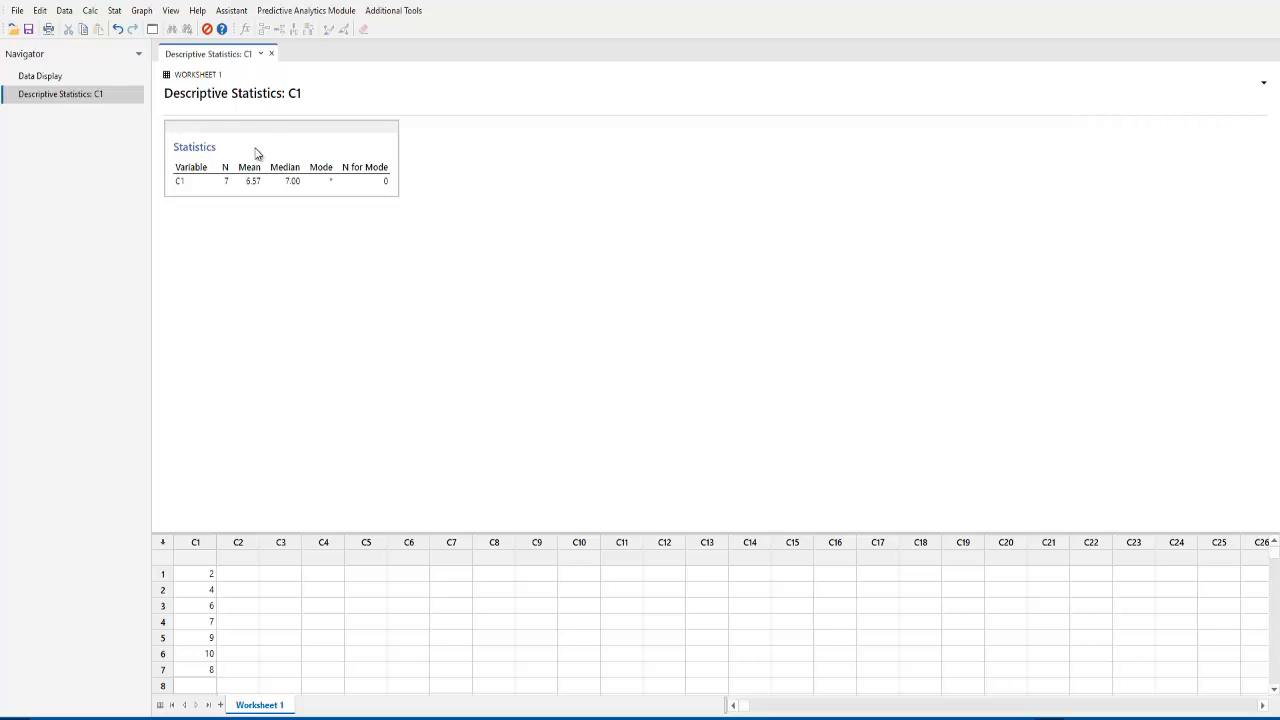
Copy the Statistics table and paste it into the Word document under "Media, moda y mediana.".
right_click(339, 157)
click(386, 242)
click(840, 718)
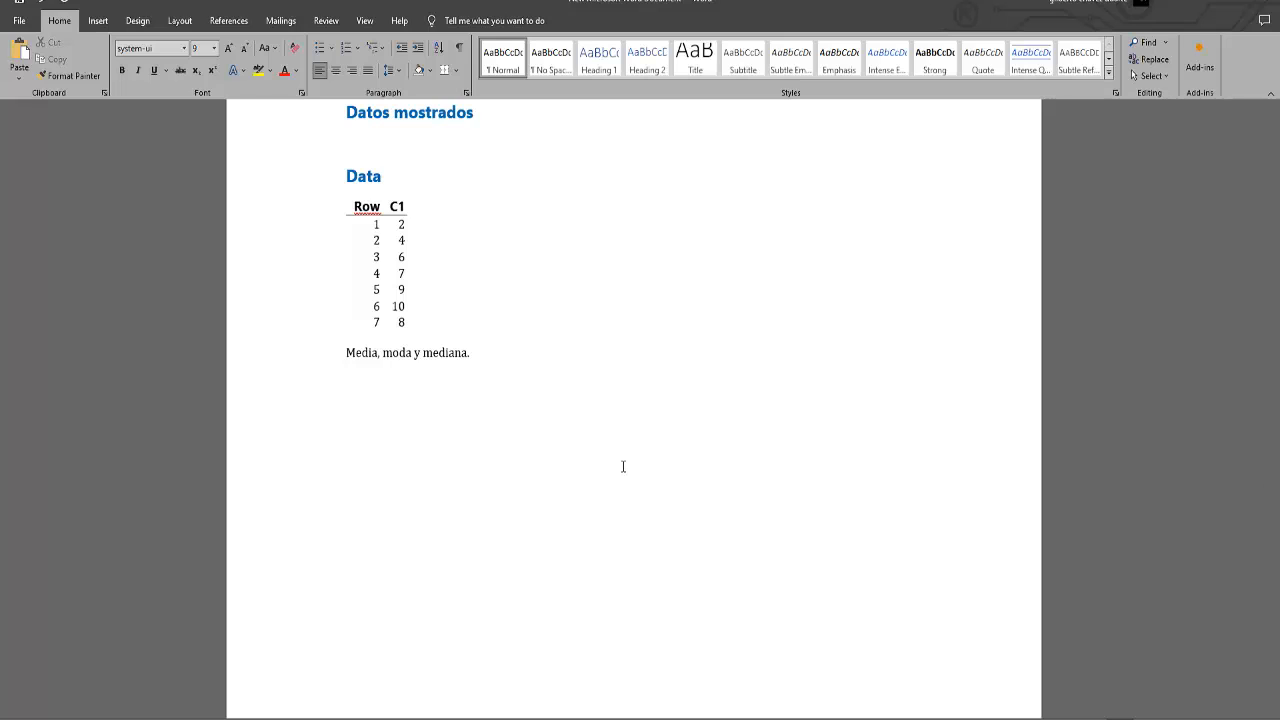
key(ctrl+v)
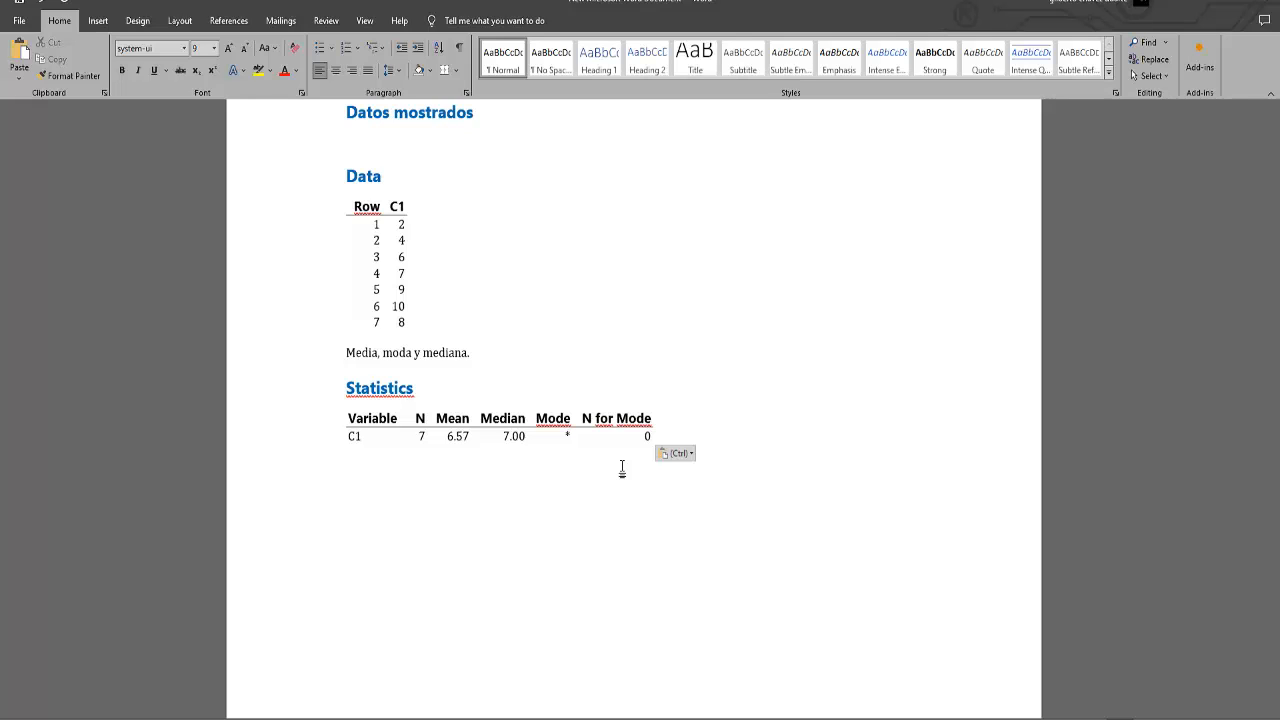
Add the line "Frecuencia relativa y la frecuencia absoluta" below the pasted Statistics table.
click(622, 468)
text(Frecuencia)
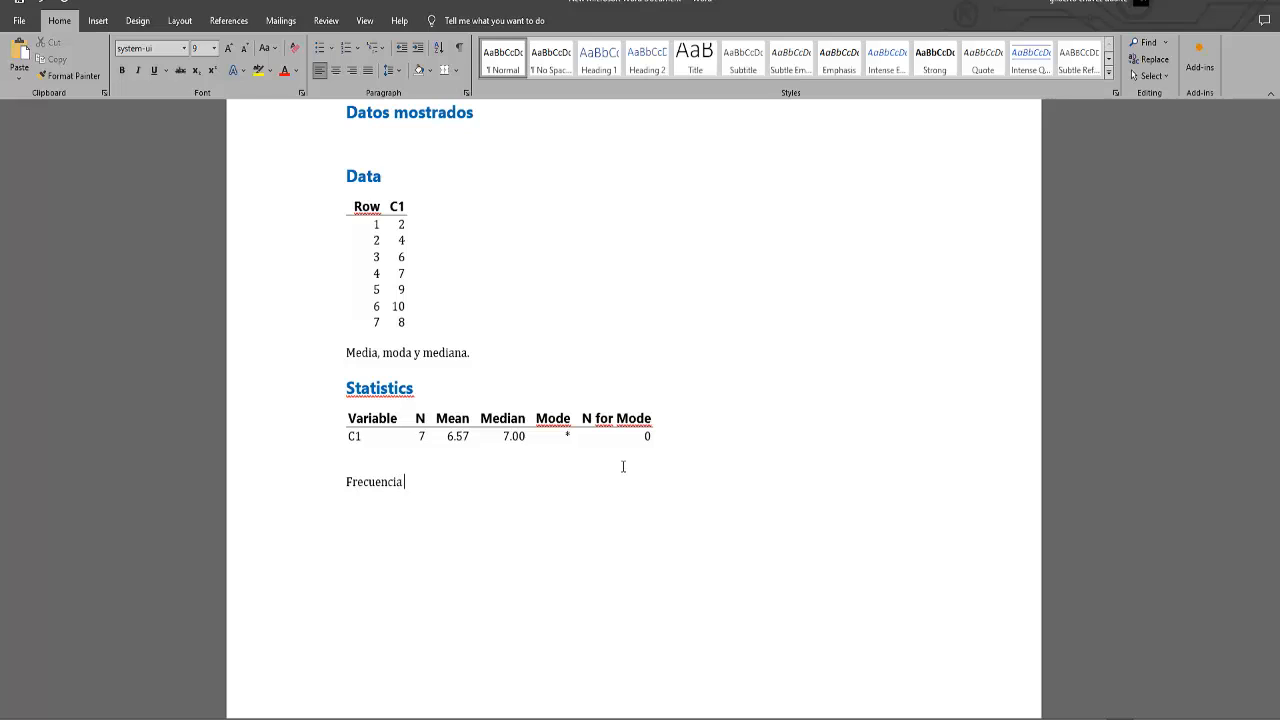
text( reaativa y la frecuencia absoluta)
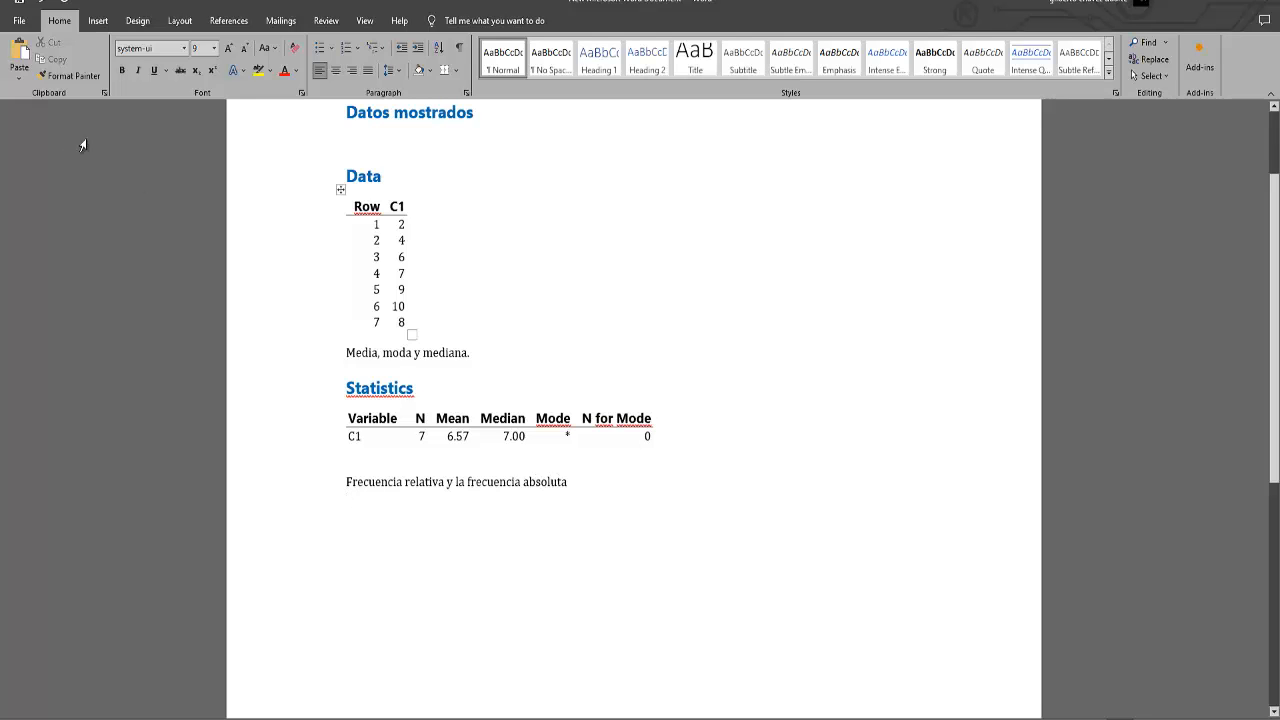
key(Return)
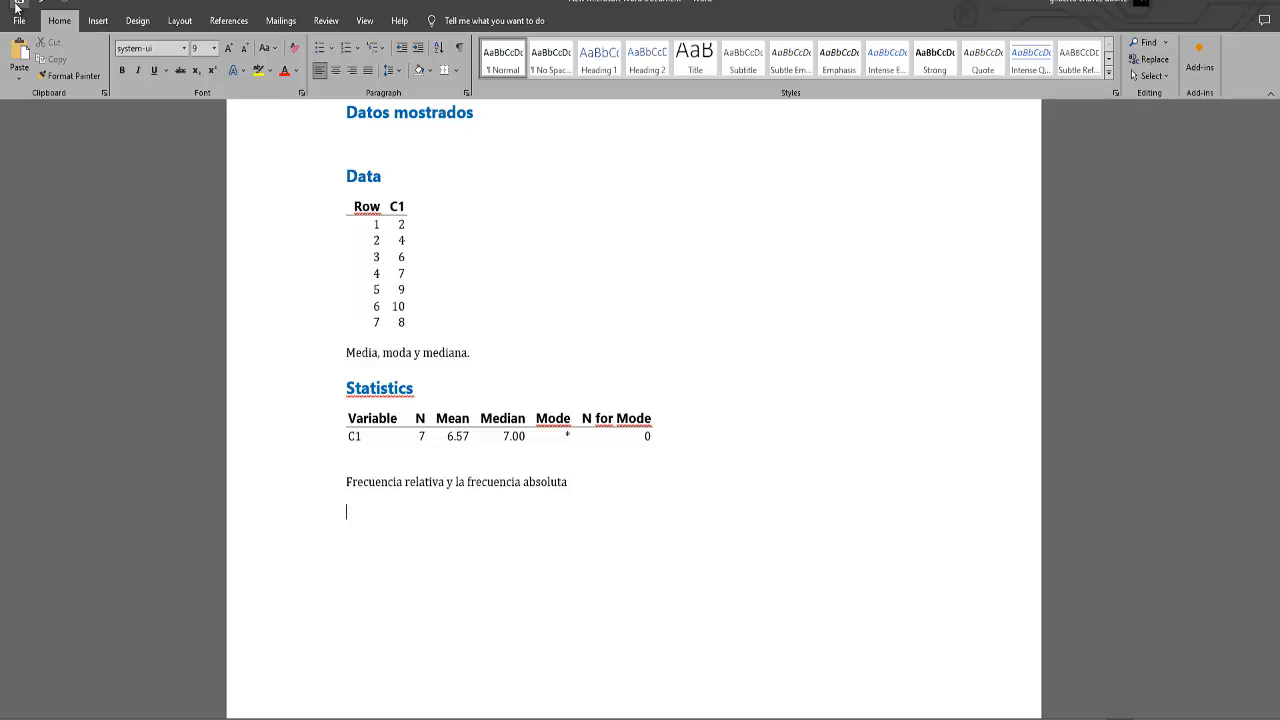
Switch to Minitab and generate a Table of Descriptive Statistics with C1 as the categorical variable for rows.
mouse_move(876, 718)
click(876, 665)
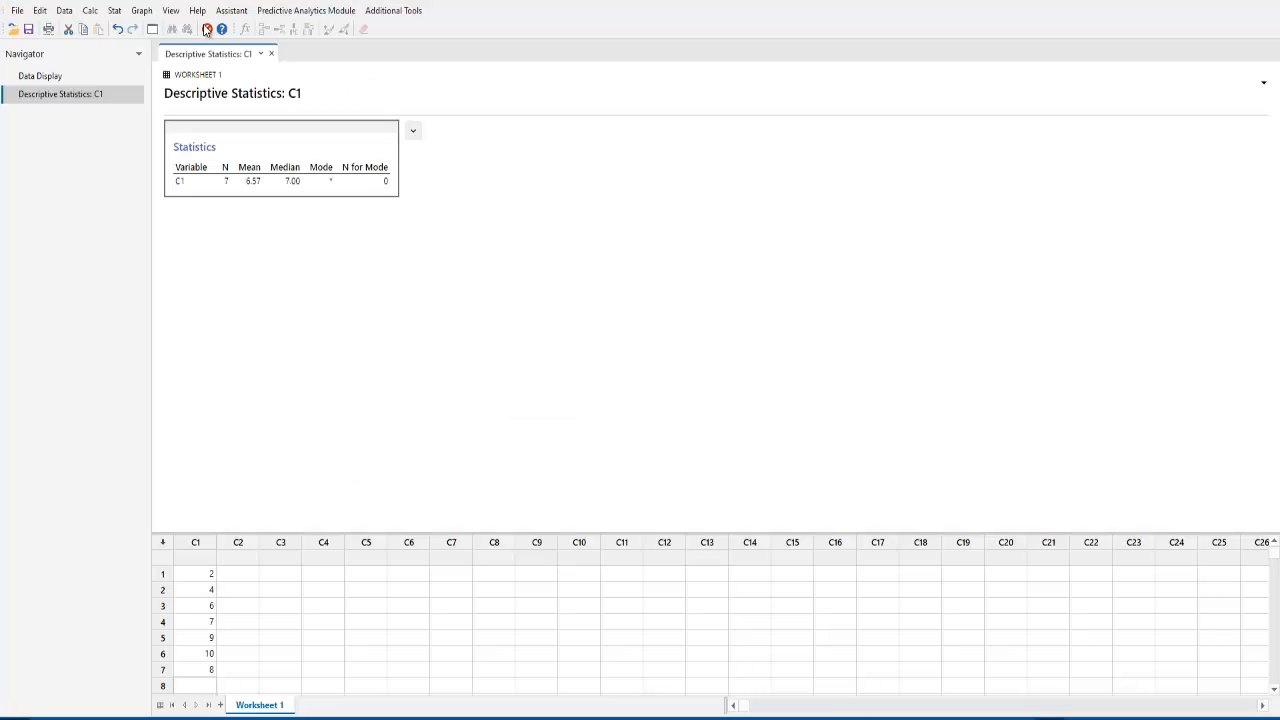
click(109, 15)
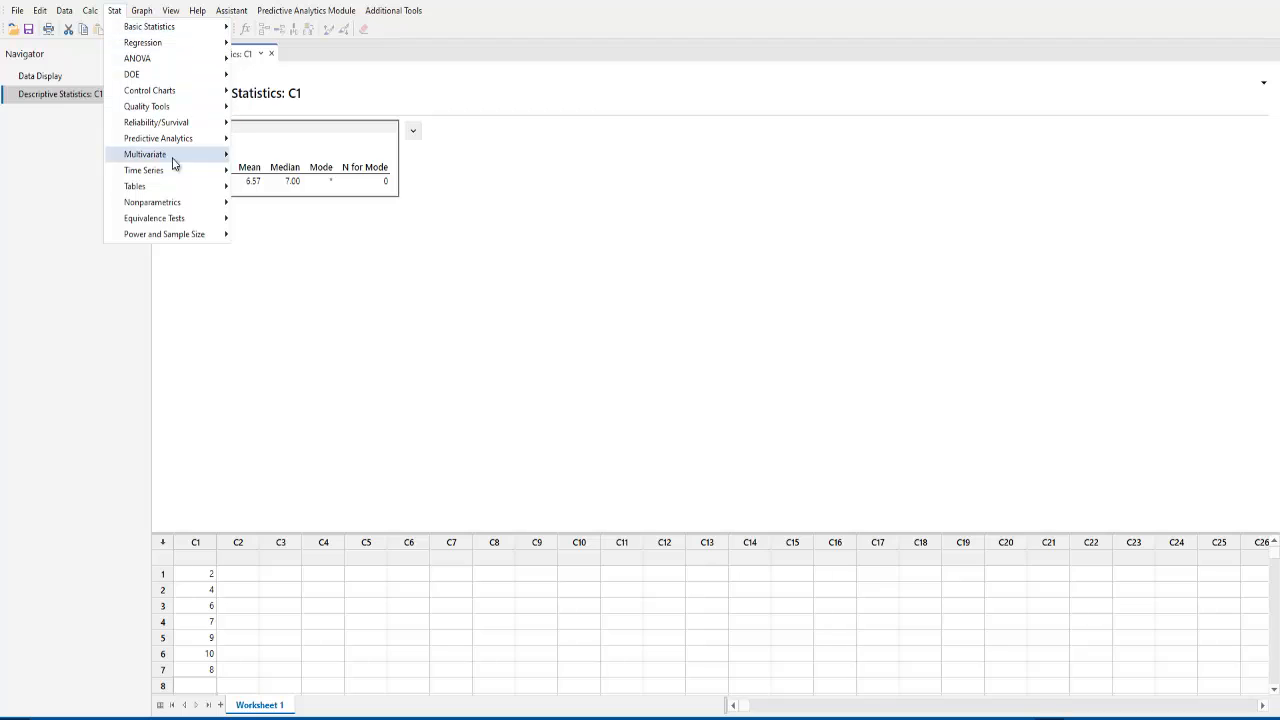
mouse_move(187, 187)
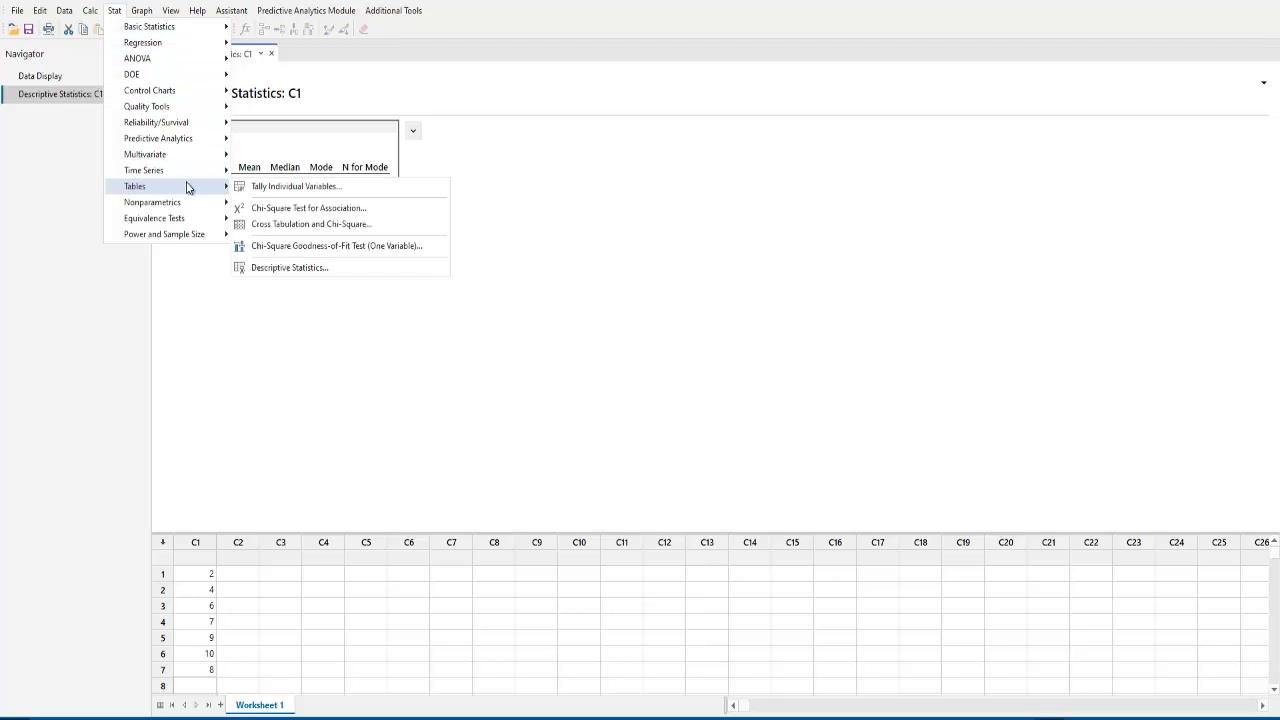
click(327, 268)
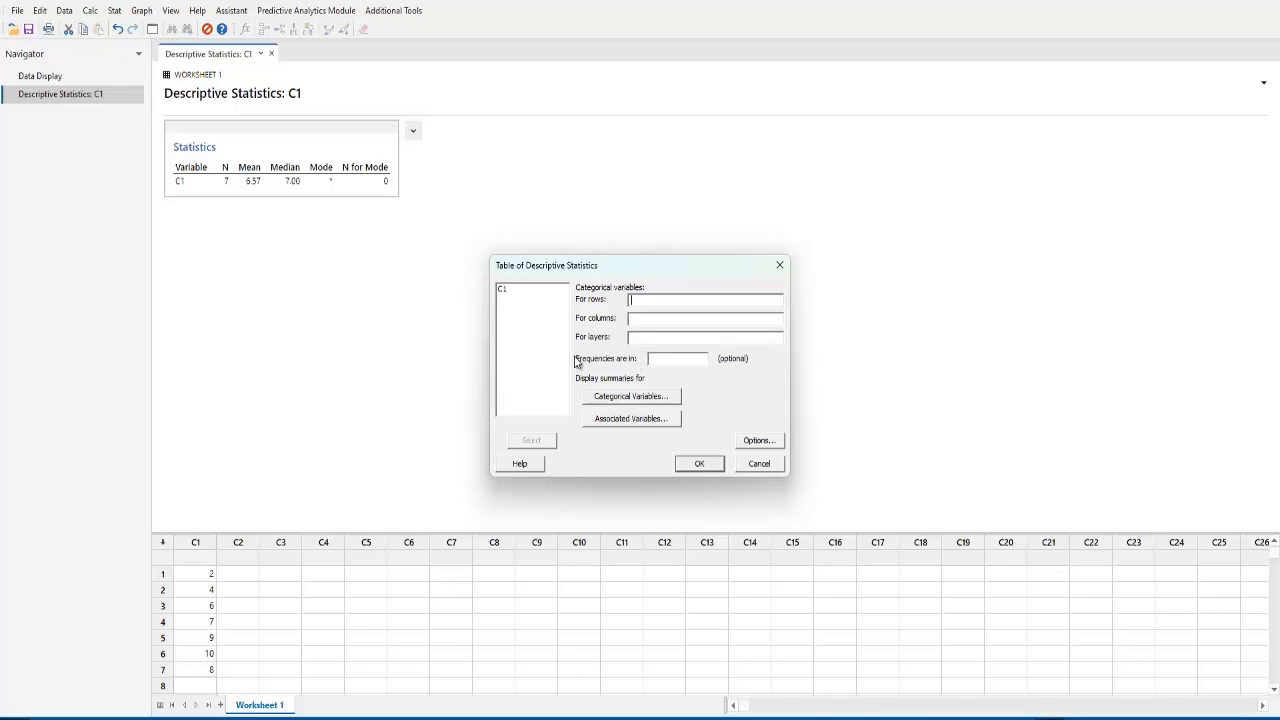
click(508, 292)
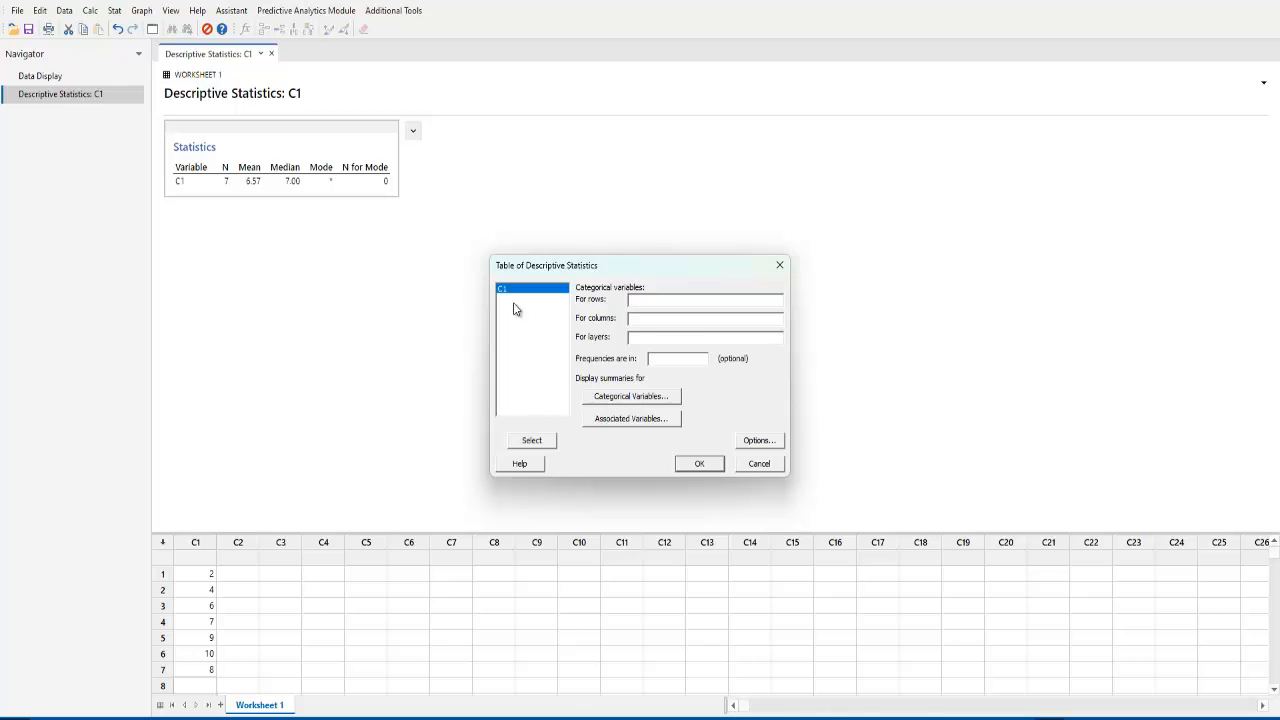
click(526, 441)
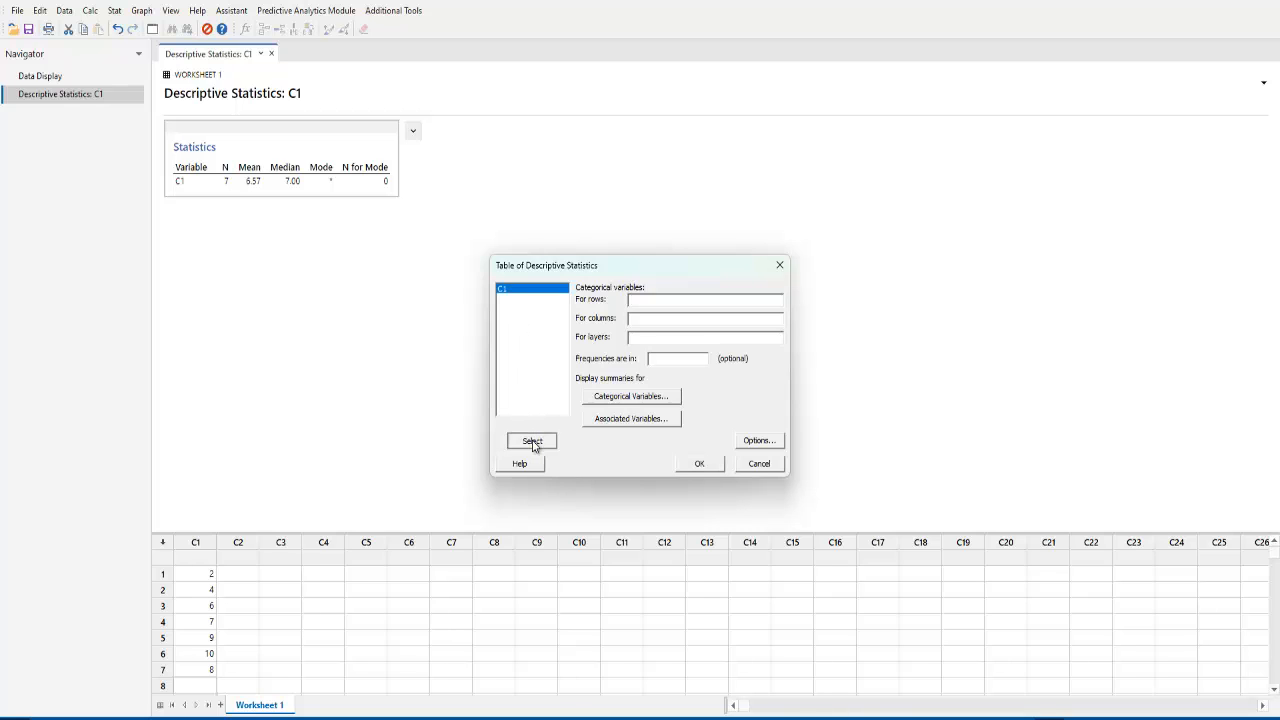
click(700, 466)
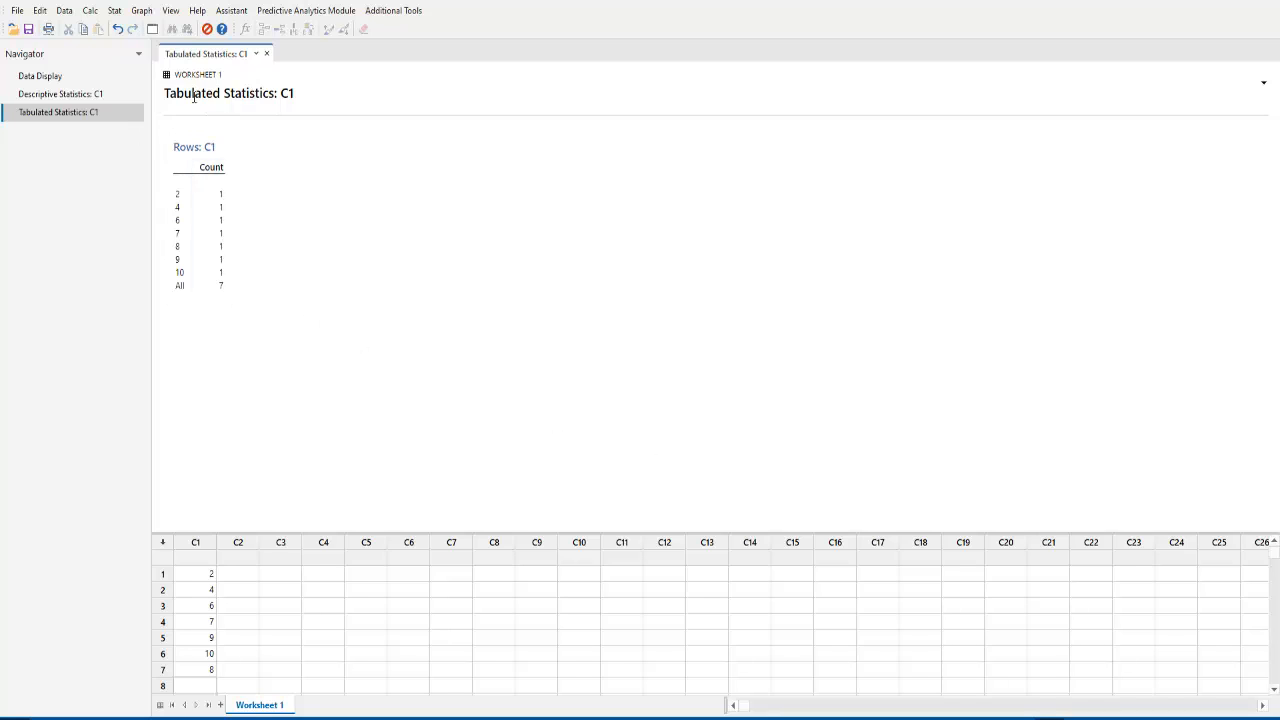
Delete the Tabulated Statistics output and regenerate the C1 table with column percents added to the counts.
right_click(100, 120)
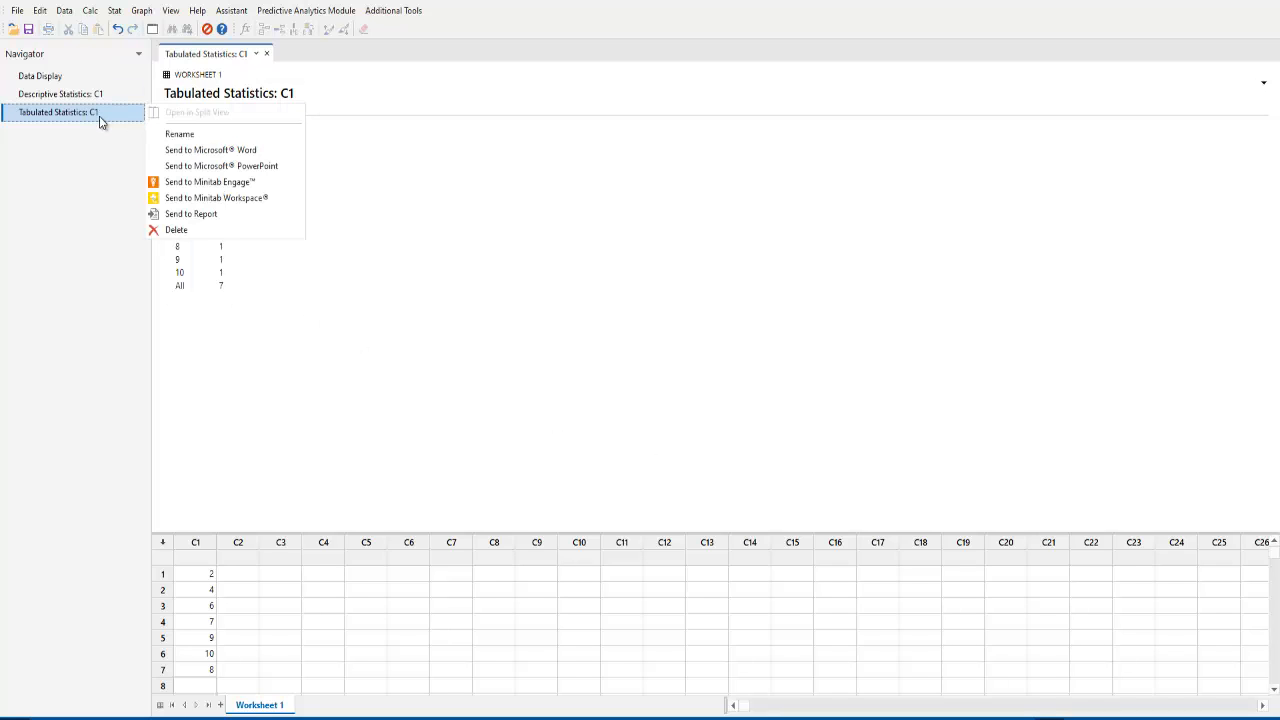
click(176, 230)
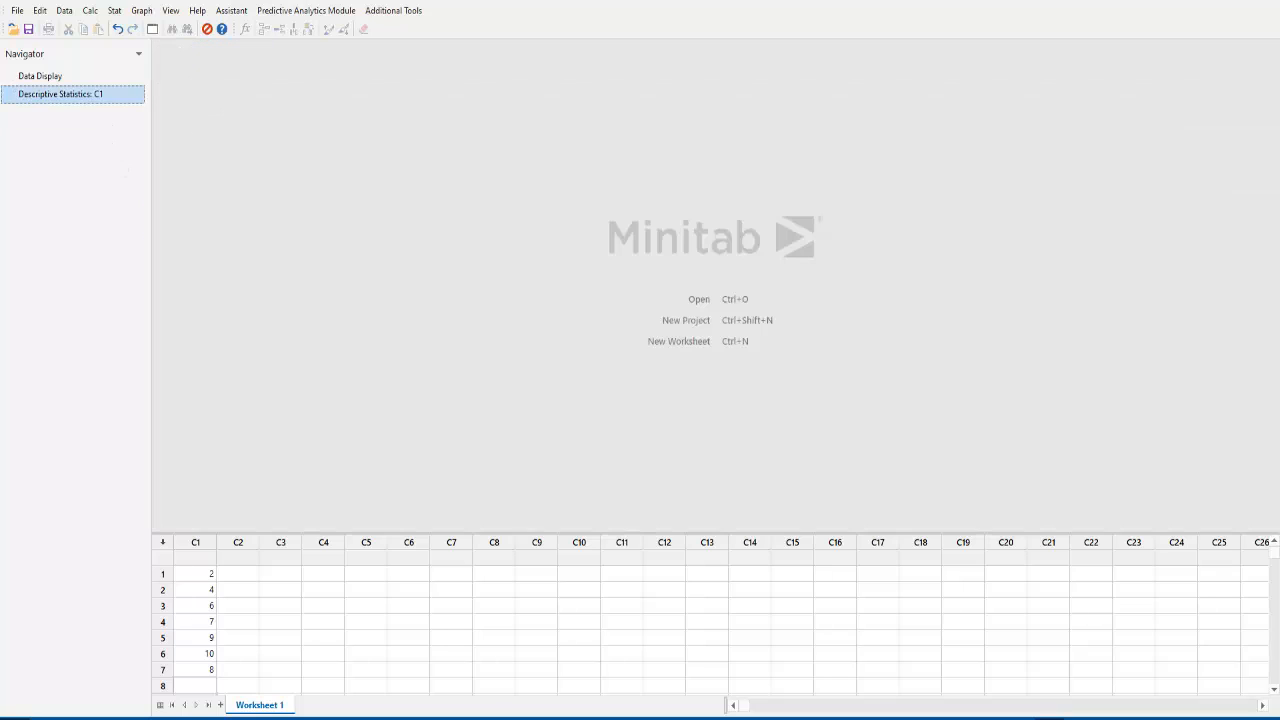
click(115, 12)
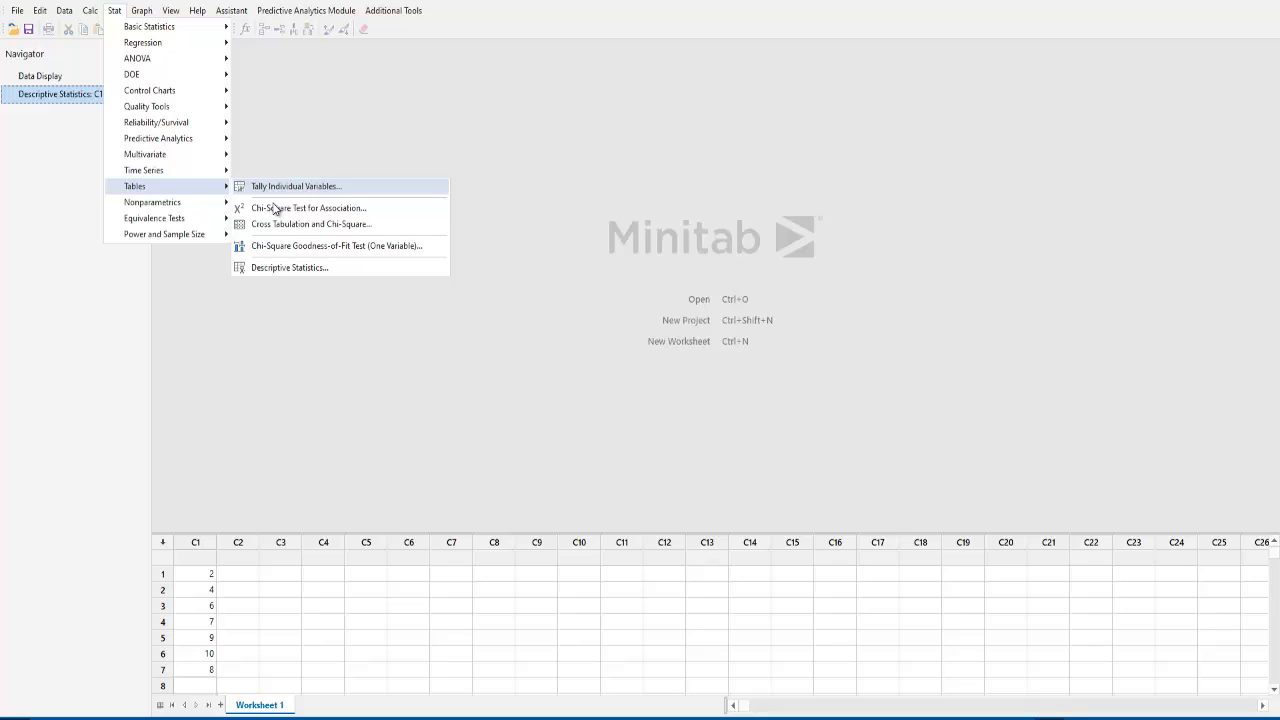
click(334, 267)
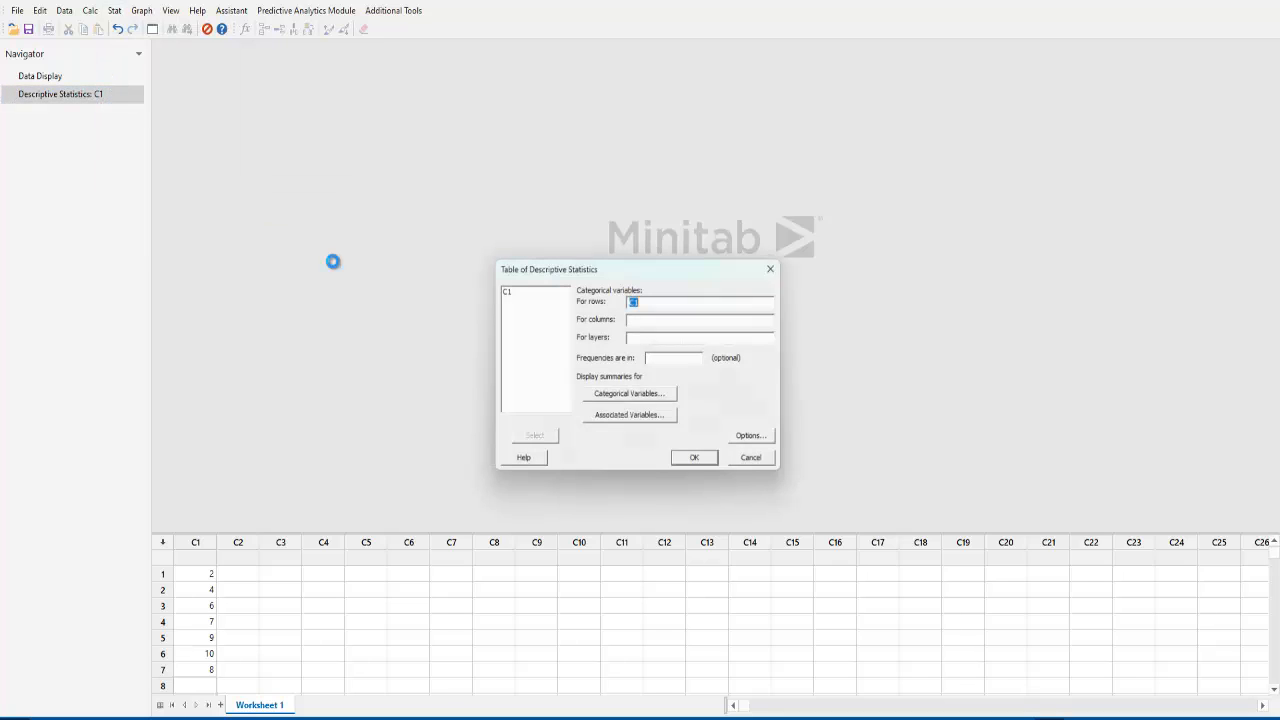
click(638, 397)
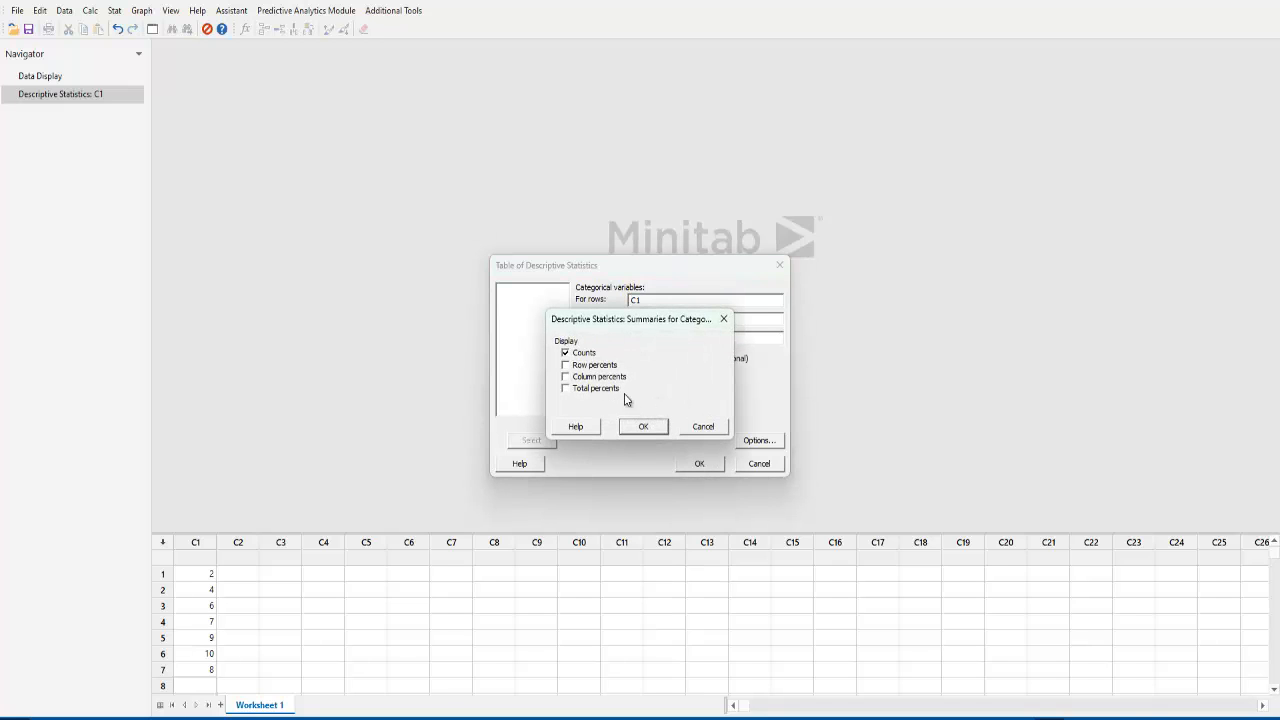
click(564, 378)
click(640, 427)
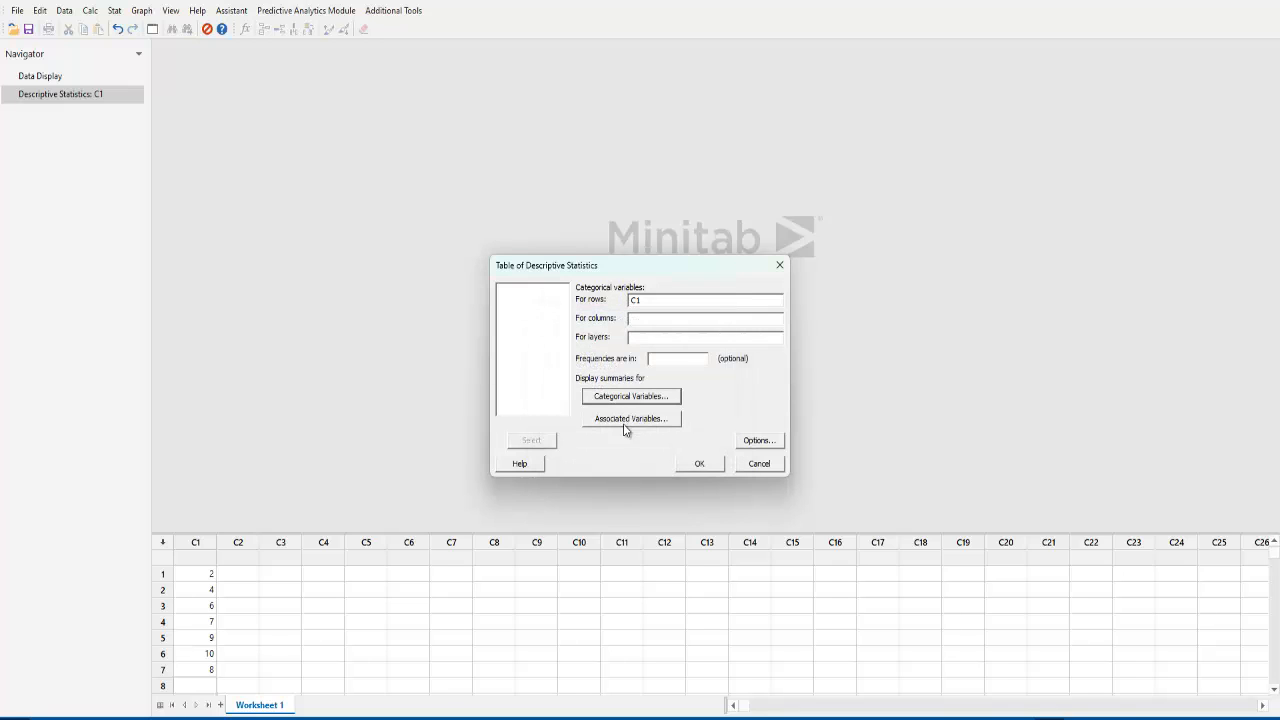
click(699, 463)
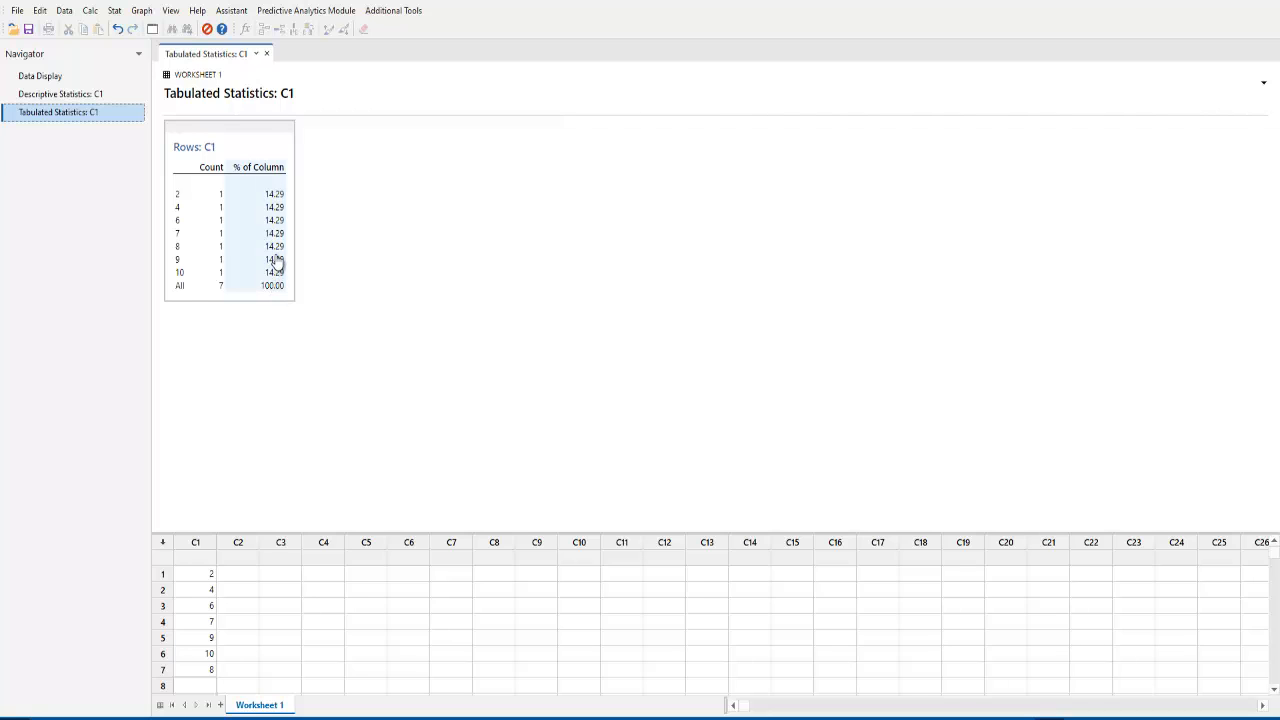
Copy the Rows: C1 frequency table and paste it into the Word document under "Frecuencia relativa y la frecuencia absoluta".
right_click(271, 157)
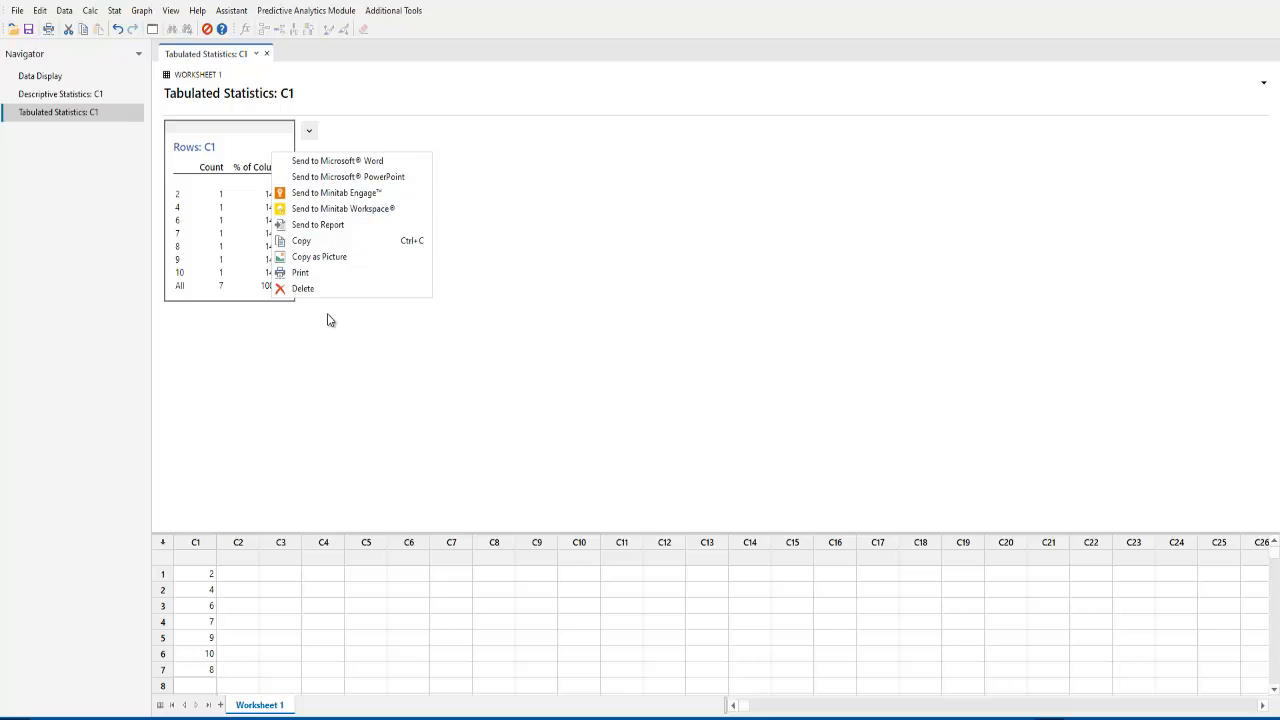
click(333, 242)
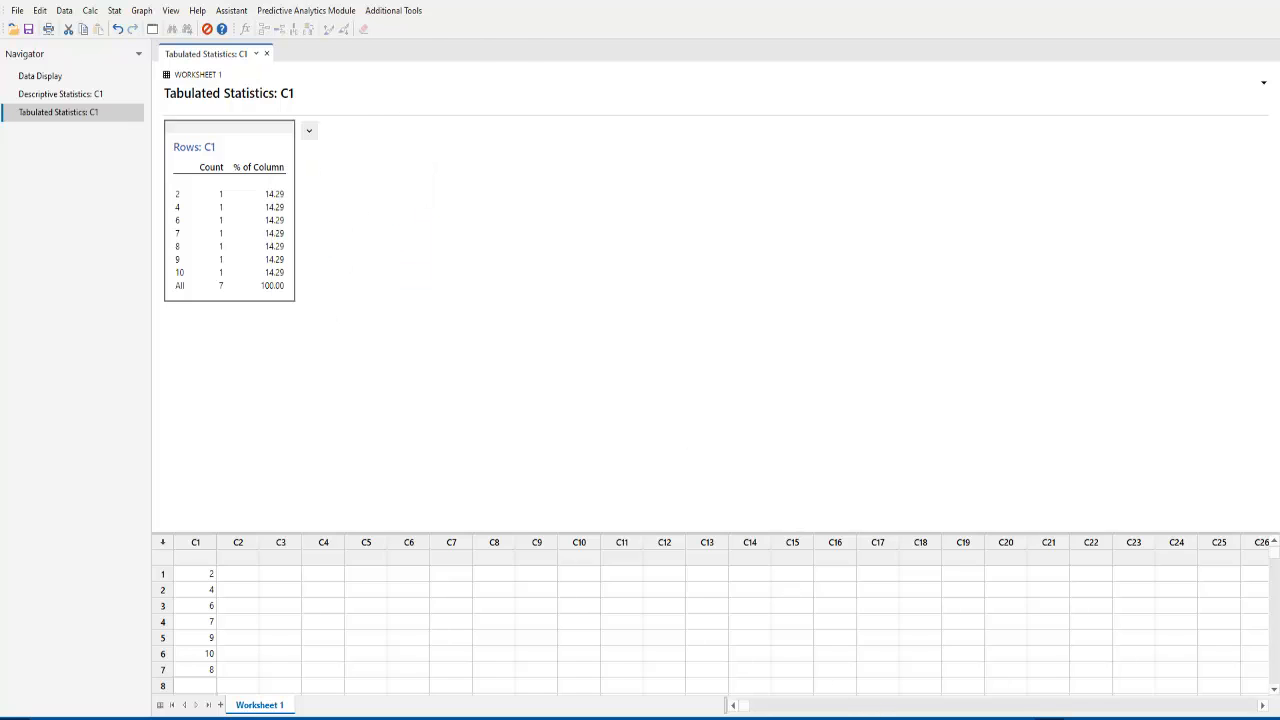
click(878, 718)
key(ctrl+v)
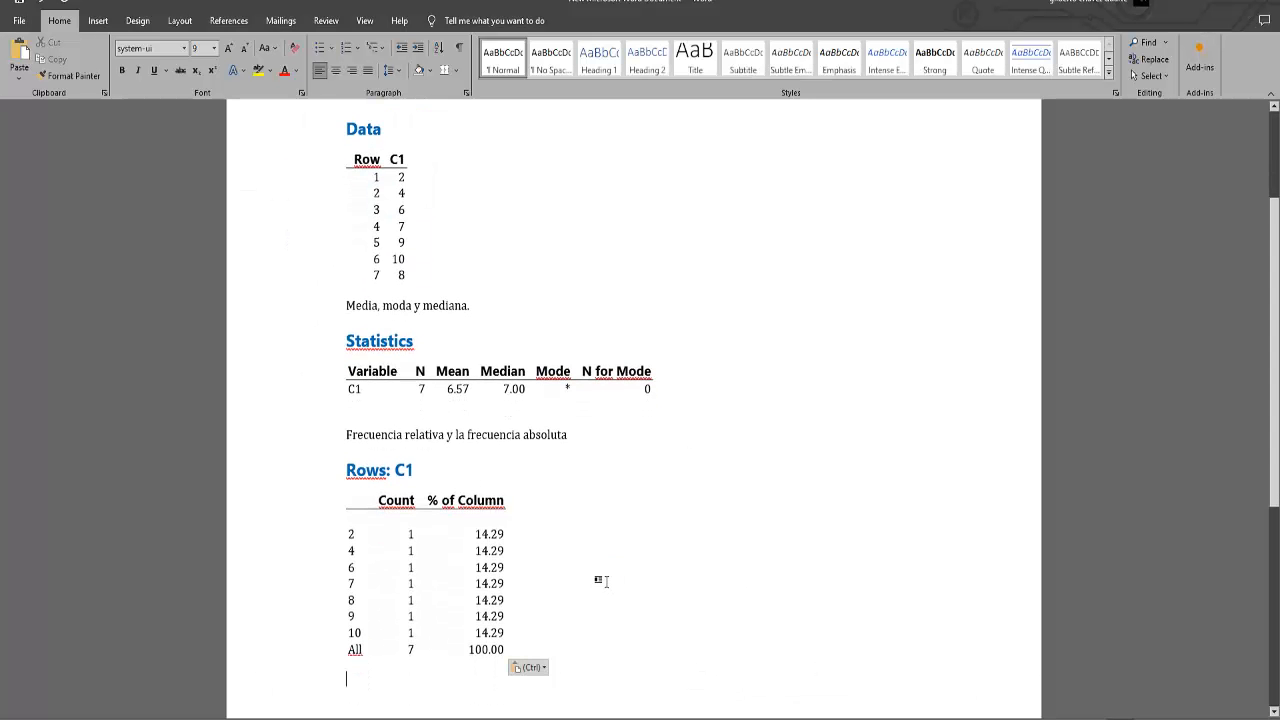
Add the line "Varianza, desviación estándar, coeficiente de variación y el rango." below the pasted frequency table.
scroll(600, 570, down, 3)
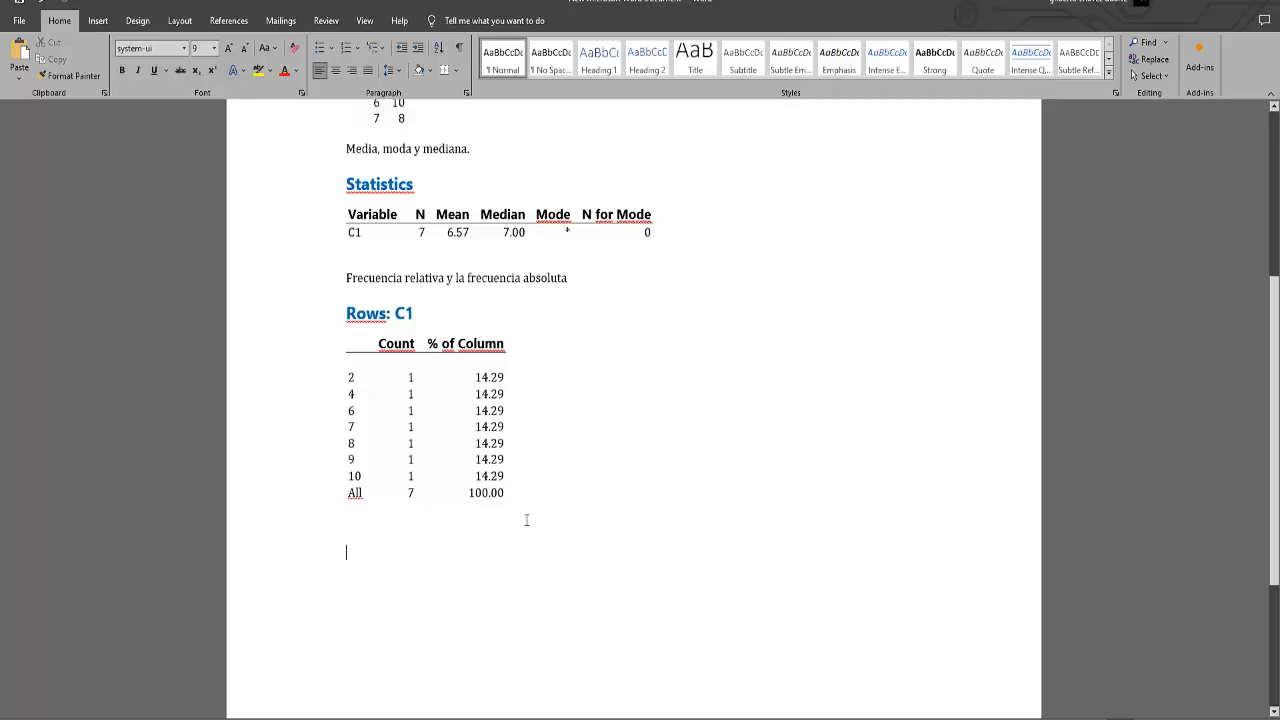
text(V)
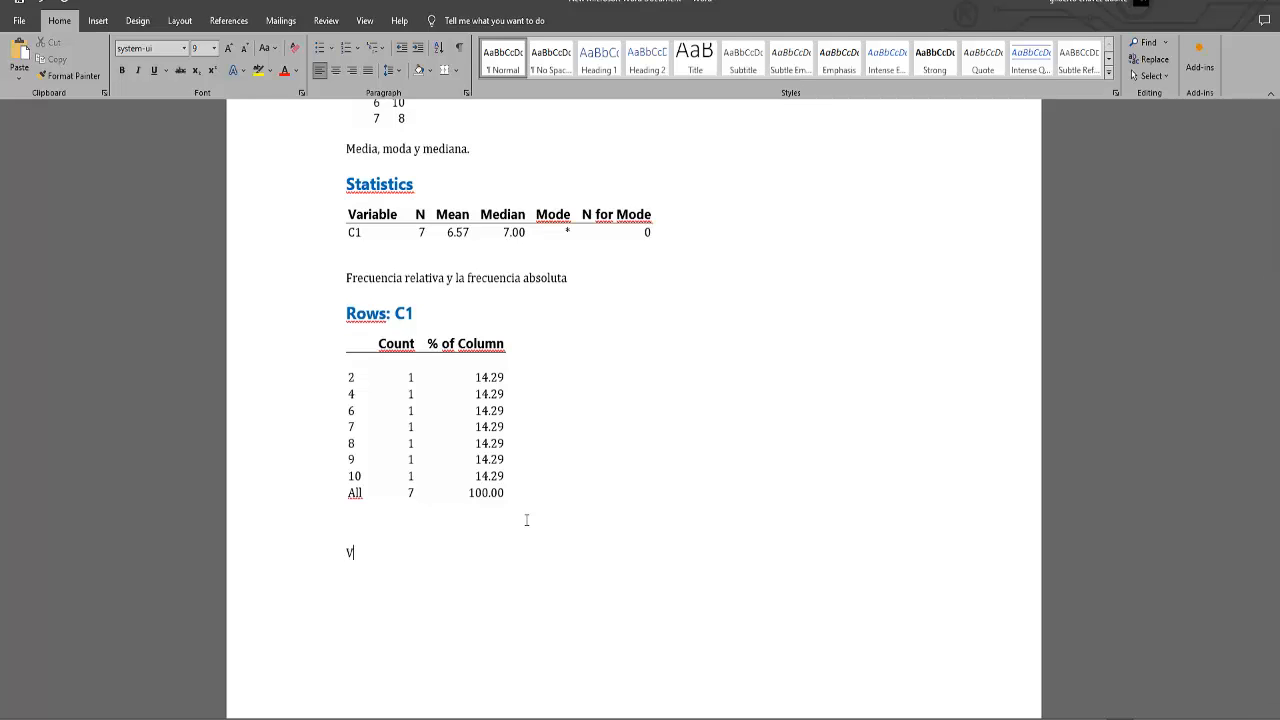
text(arianza, desviación estandar)
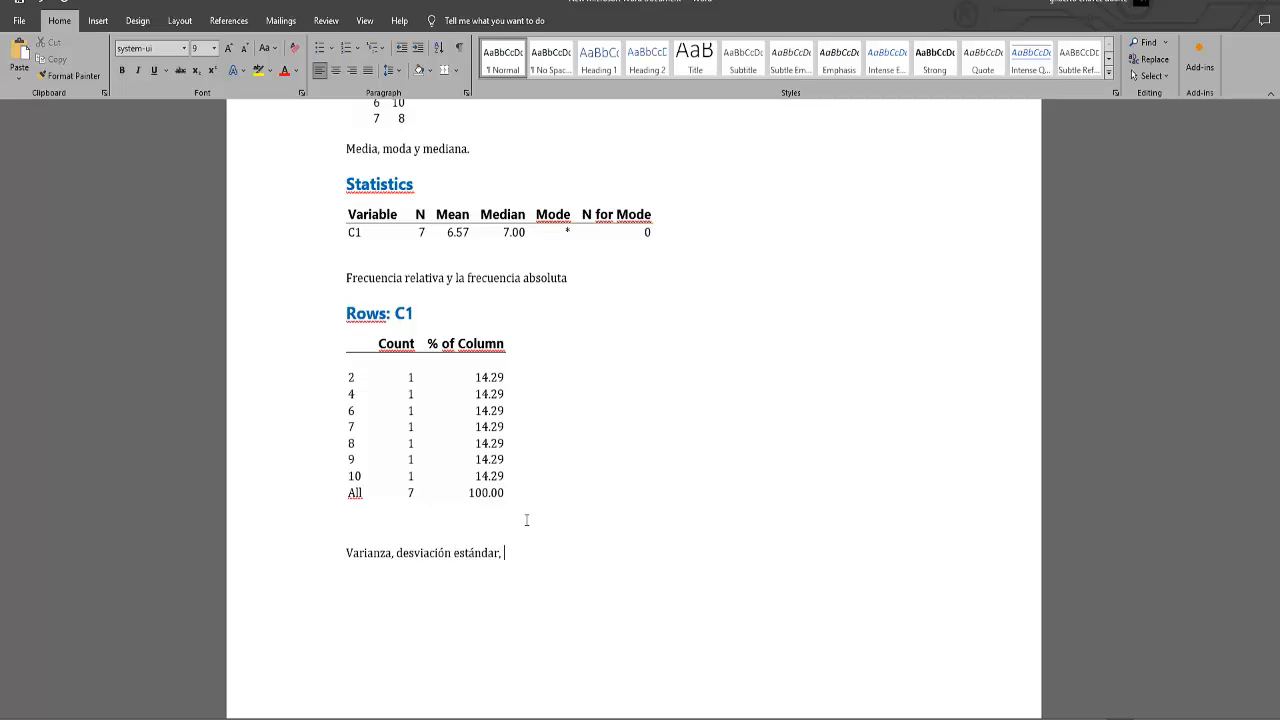
text(, coeficiente de vari)
text(acio)
text(go.)
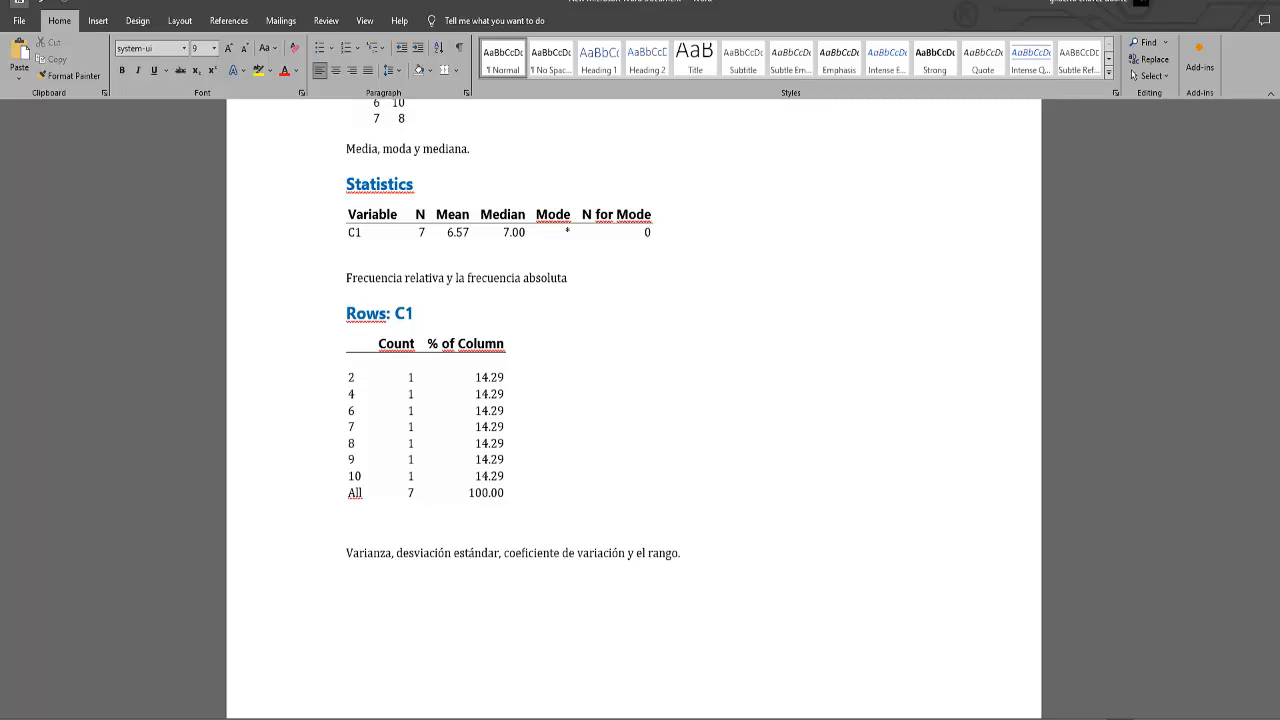
Switch to Minitab and remove mean, median and mode from the Display Descriptive Statistics selection for C1.
click(815, 718)
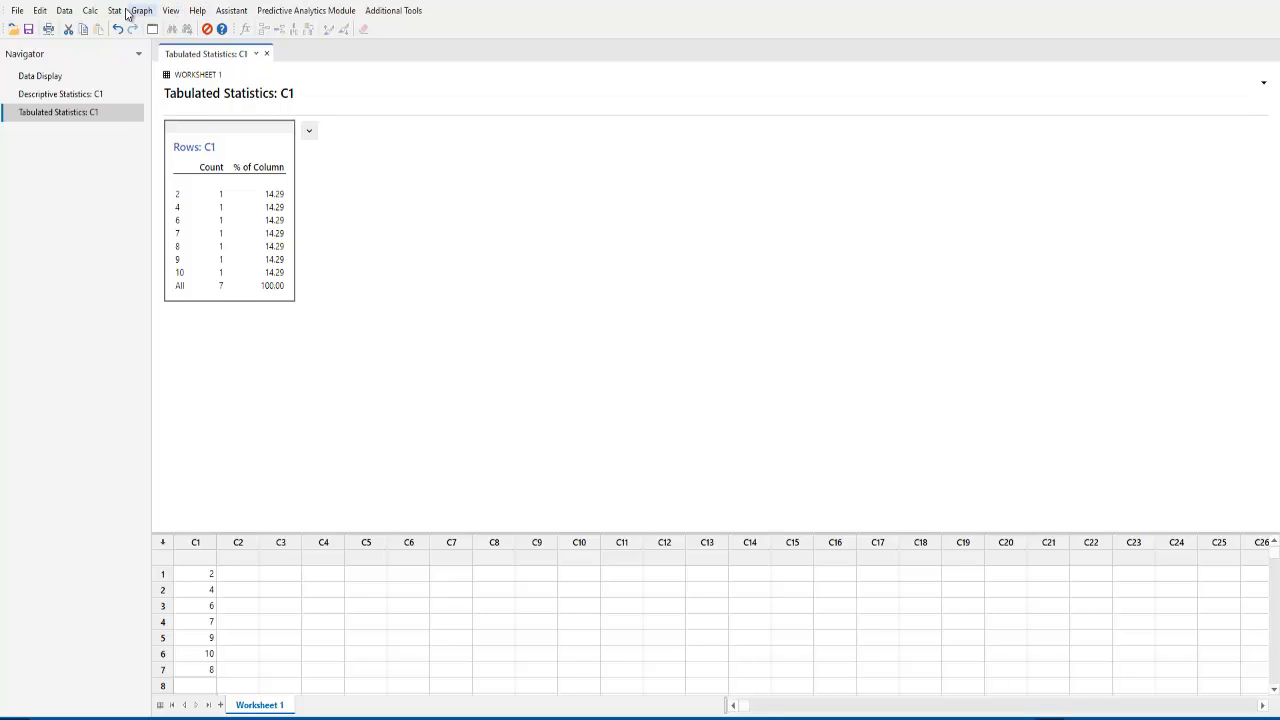
click(124, 14)
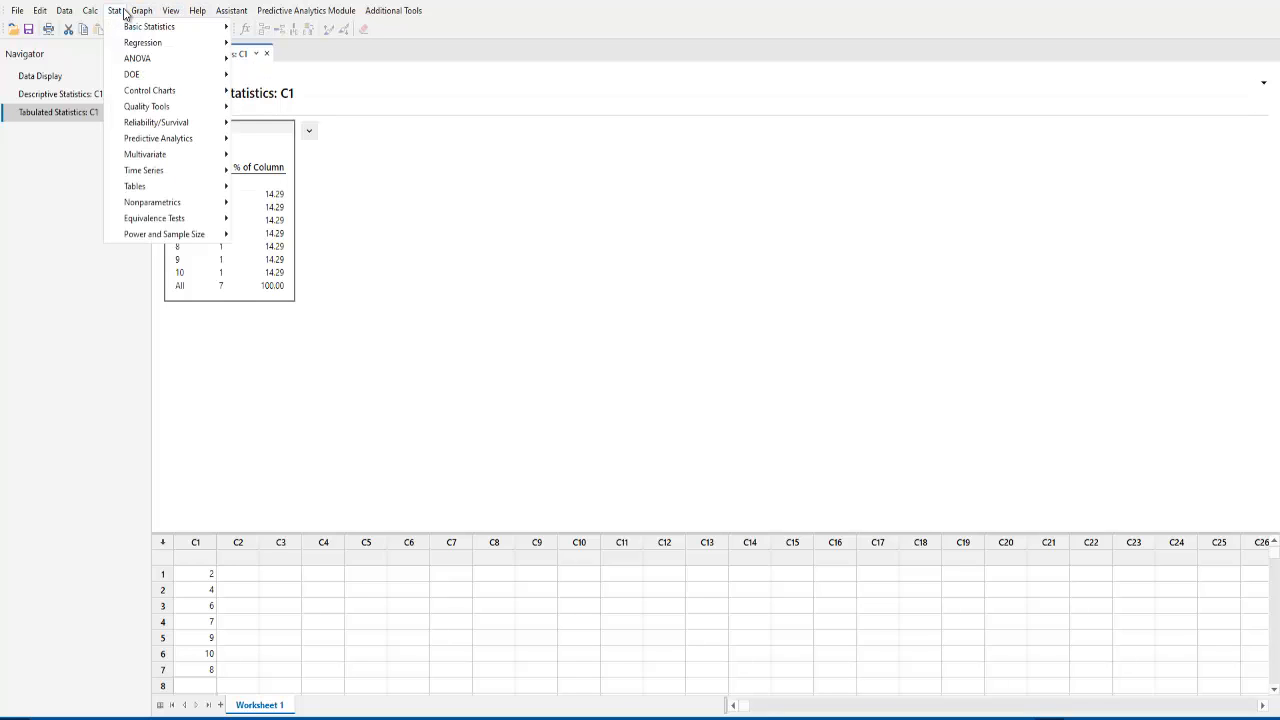
mouse_move(131, 30)
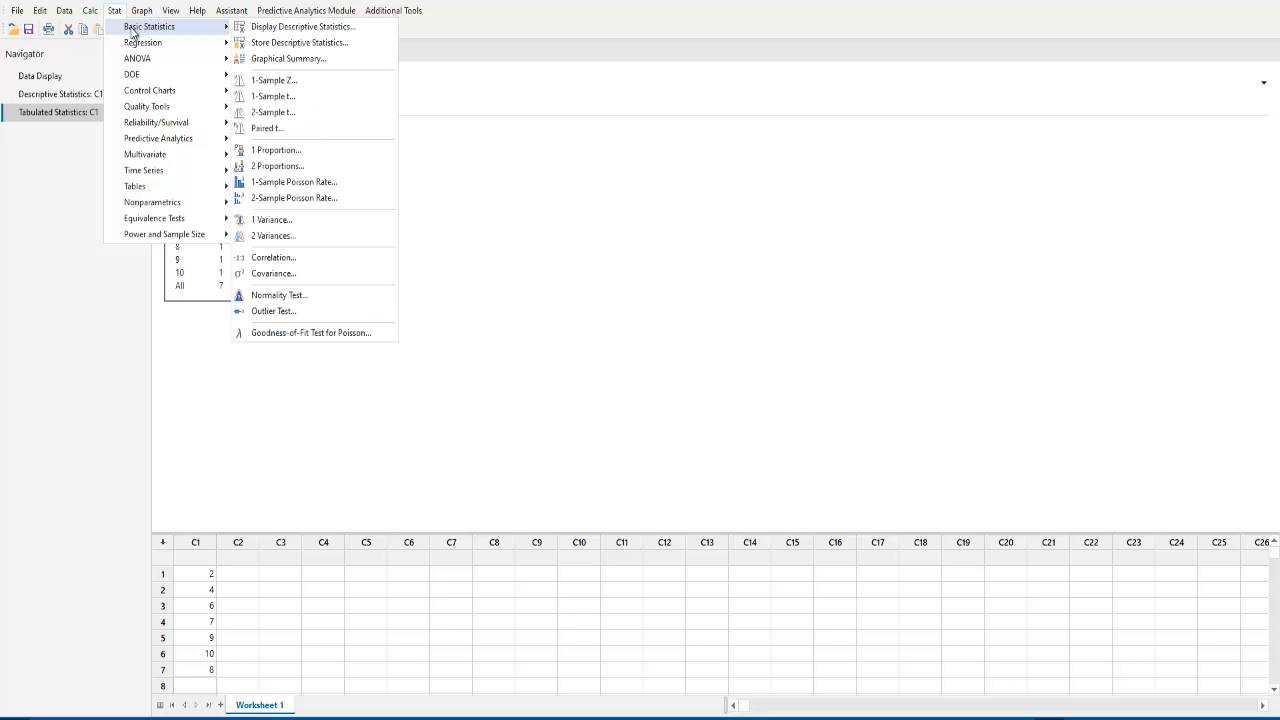
click(297, 27)
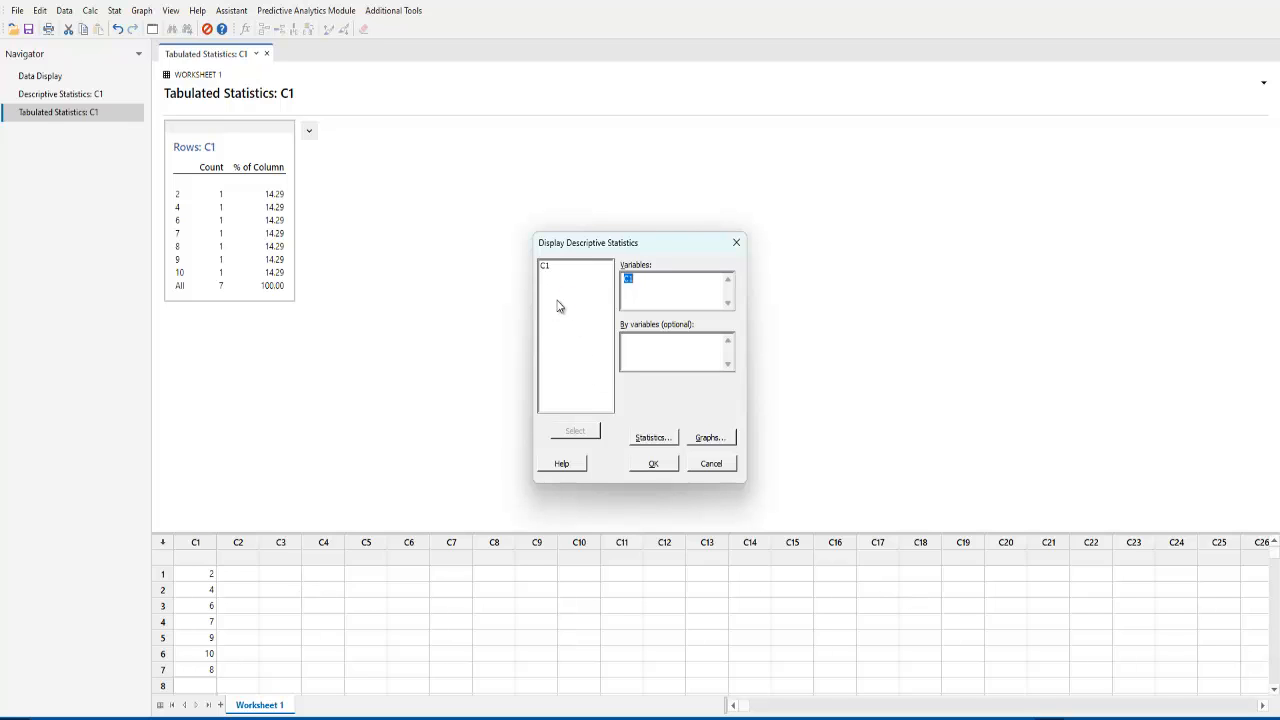
click(653, 439)
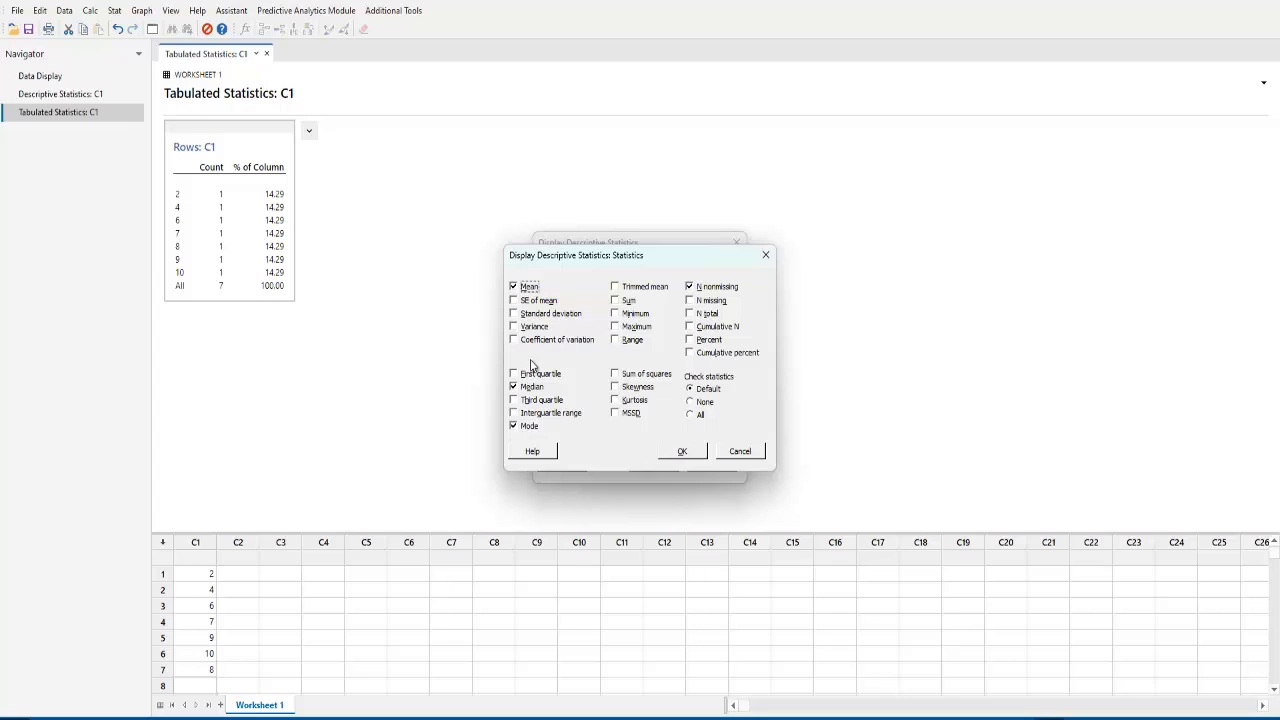
click(527, 289)
click(527, 389)
click(529, 429)
Include variance, standard deviation, coefficient of variation and range in the C1 descriptive statistics, and generate the results.
click(531, 331)
click(552, 316)
click(557, 342)
click(622, 345)
click(684, 453)
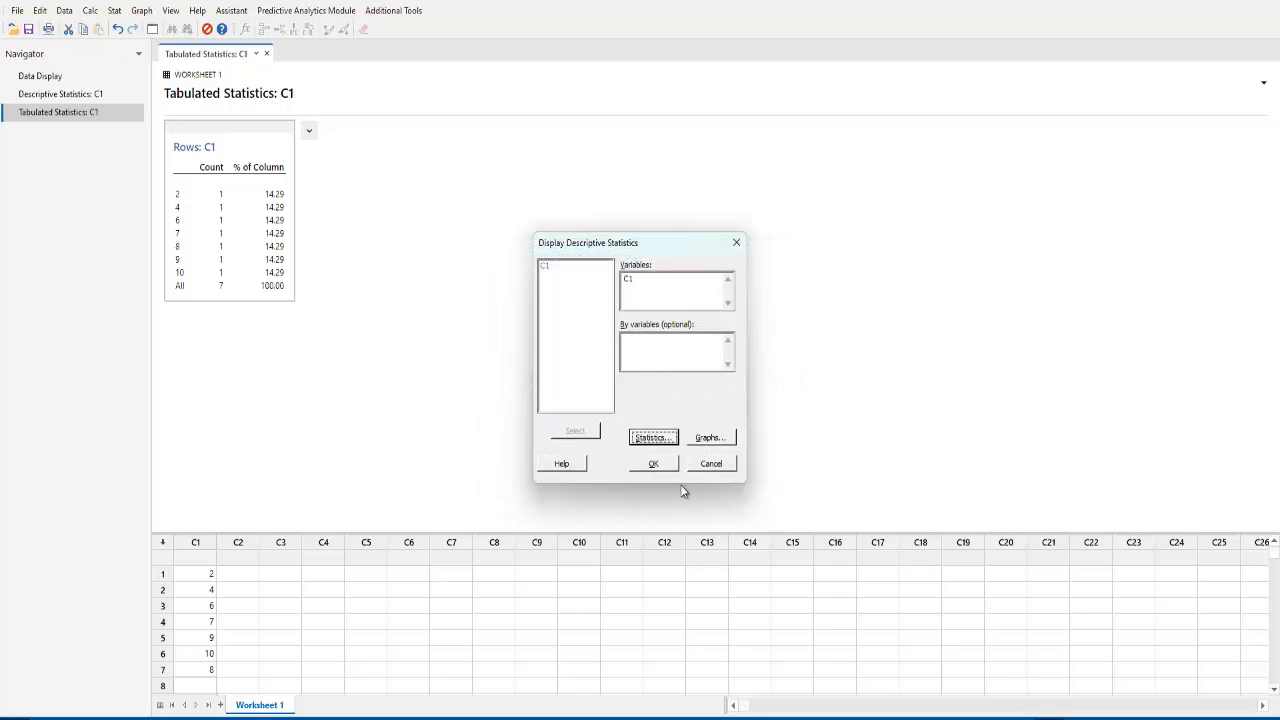
click(659, 463)
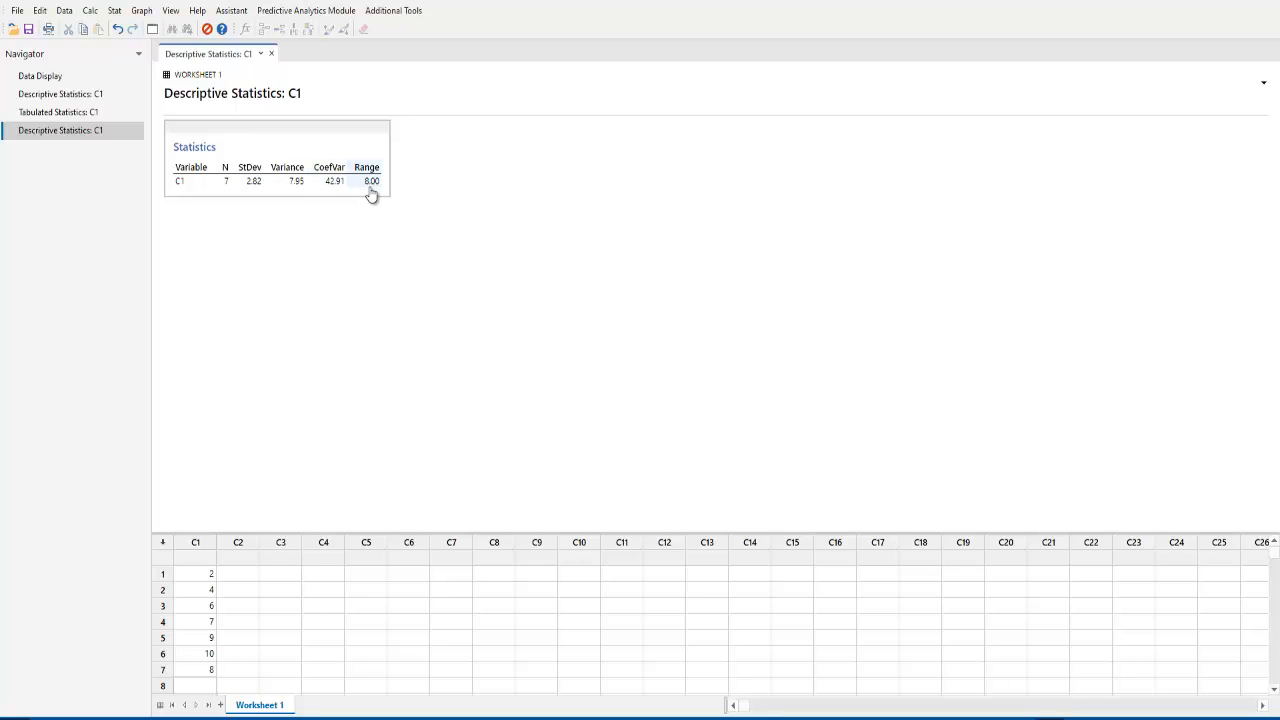
Copy the new Statistics table and paste it into the Word document under the "Varianza, desviación estándar" line.
right_click(379, 150)
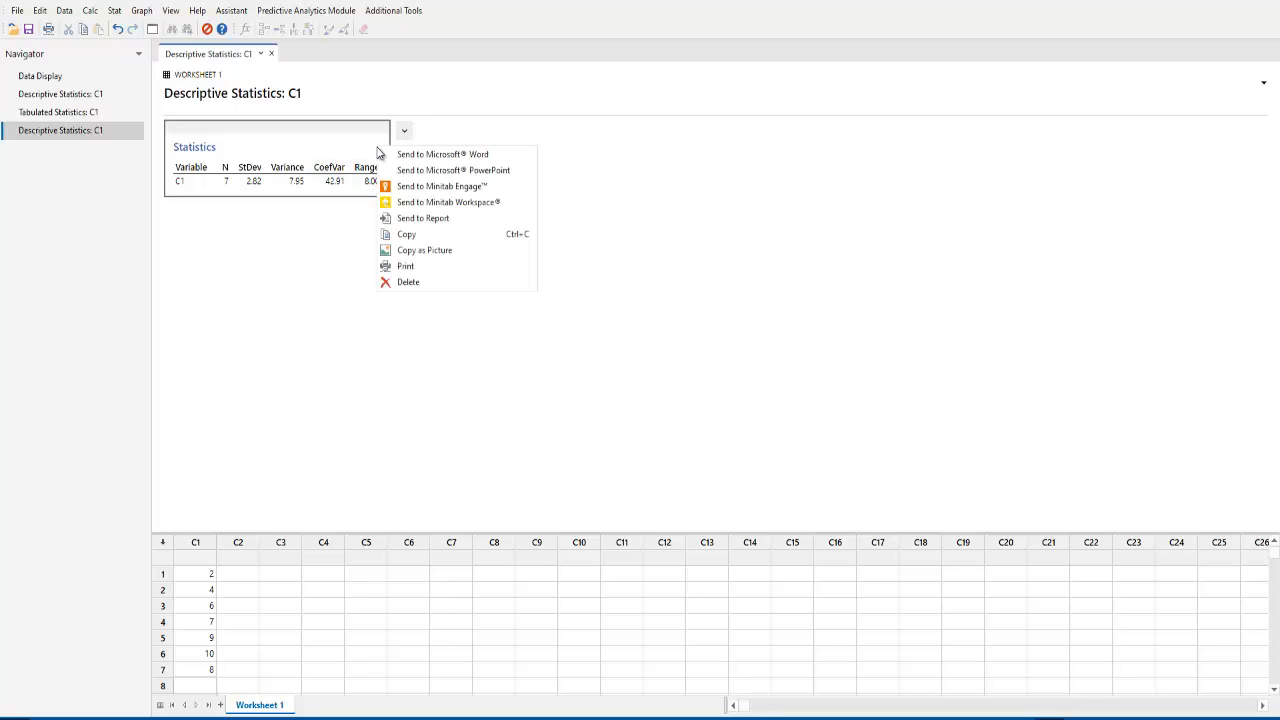
click(420, 236)
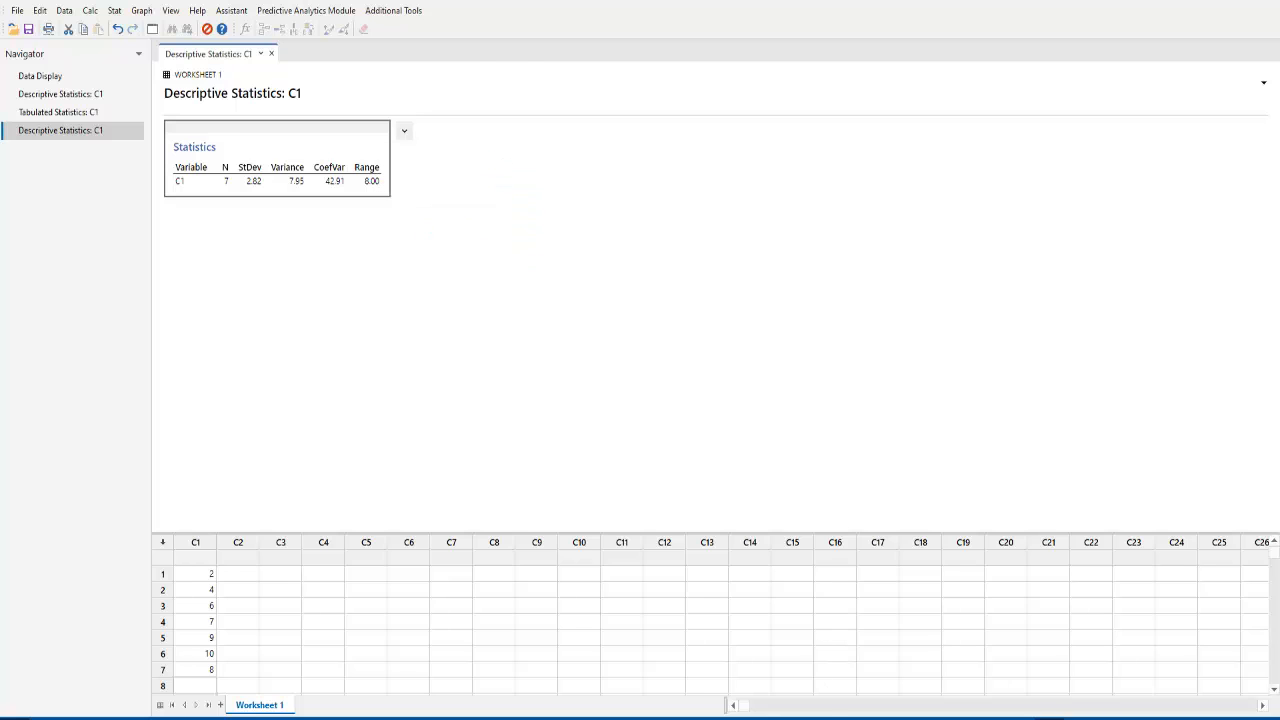
click(790, 718)
key(ctrl+v)
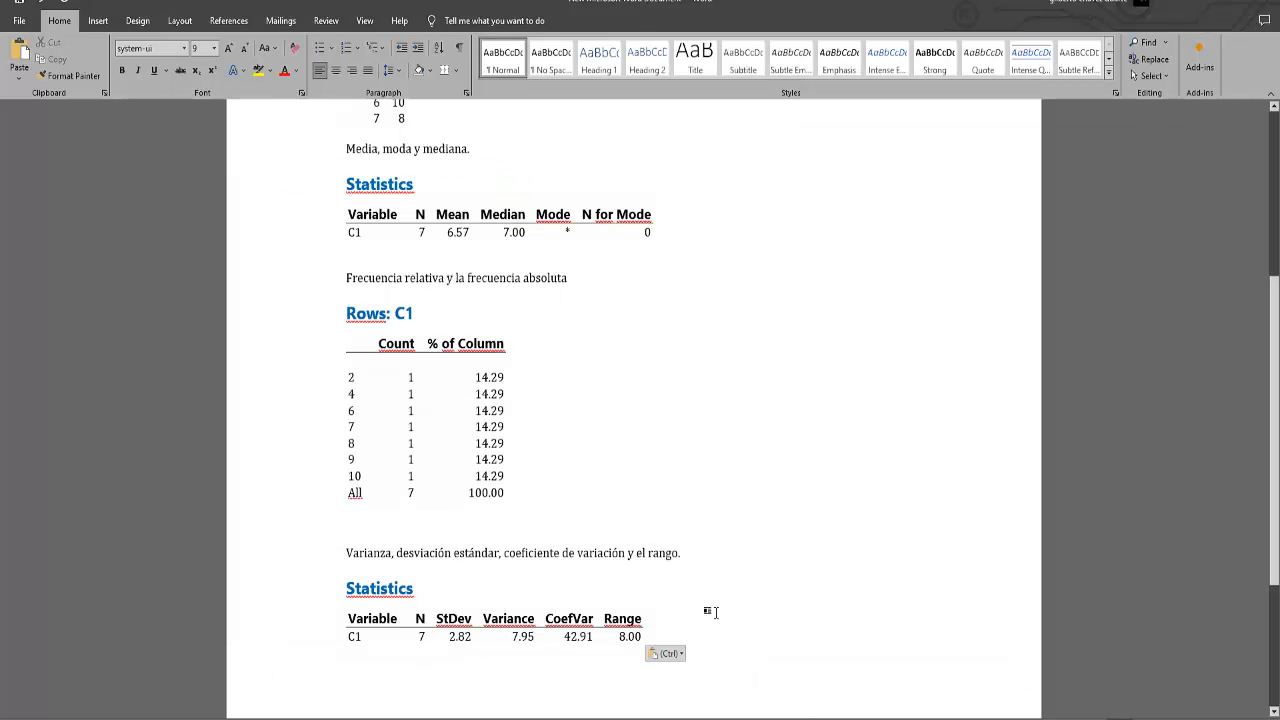
Review the Word report from the data table through the statistics and frequency sections.
scroll(715, 612, up, 4)
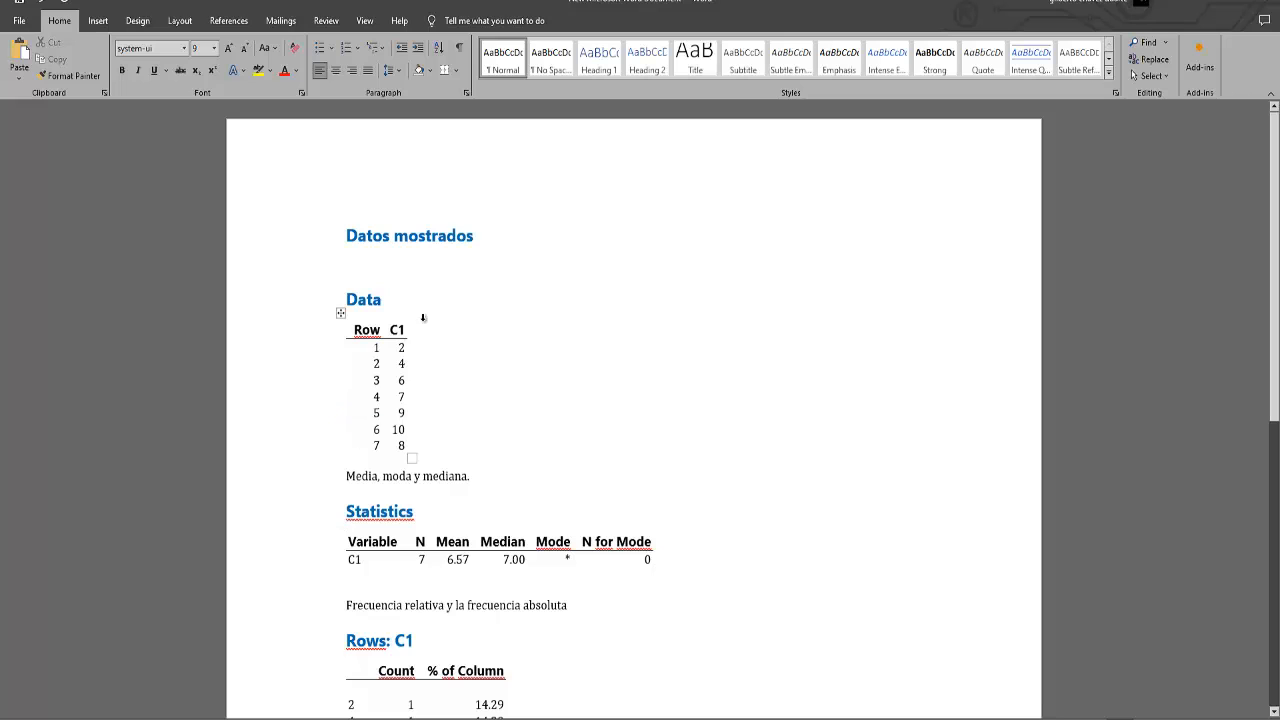
click(407, 376)
scroll(490, 375, down, 3)
click(458, 366)
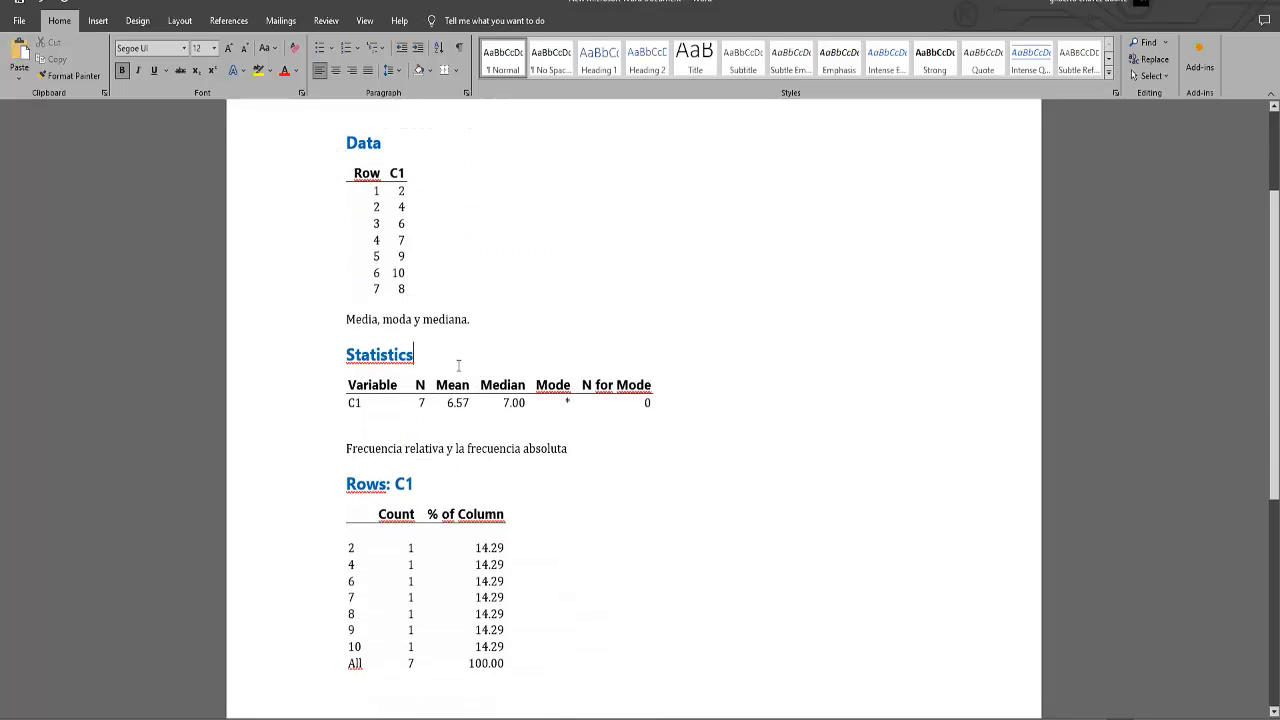
scroll(458, 366, down, 3)
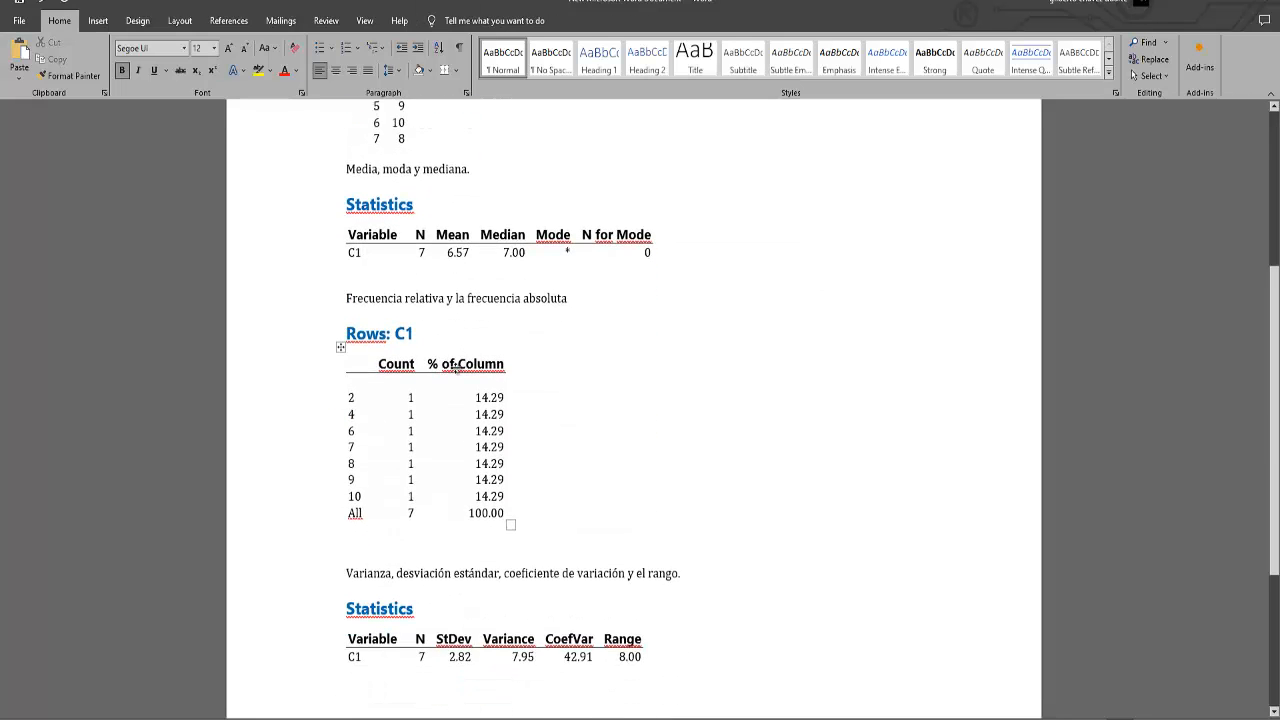
click(432, 306)
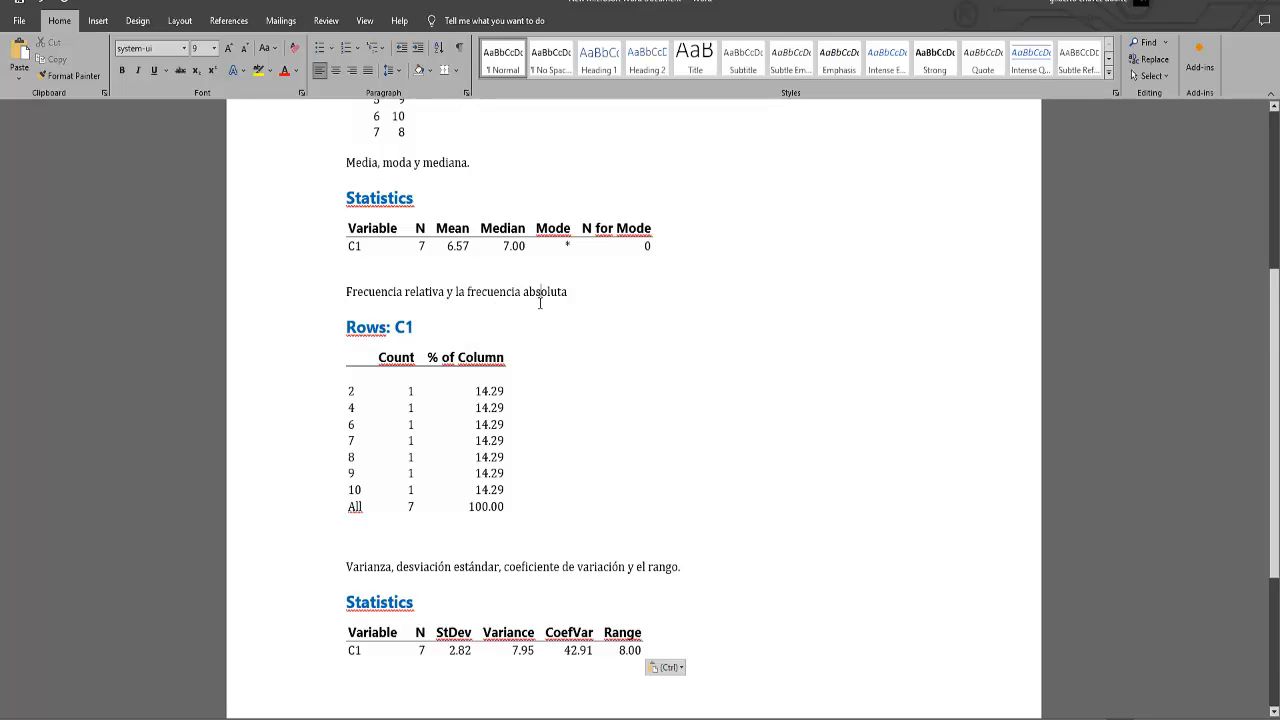
Review the Word report's dispersion section and the earlier data and statistics tables, and switch to the presentation's EJEMPLOS slide.
scroll(540, 302, down, 3)
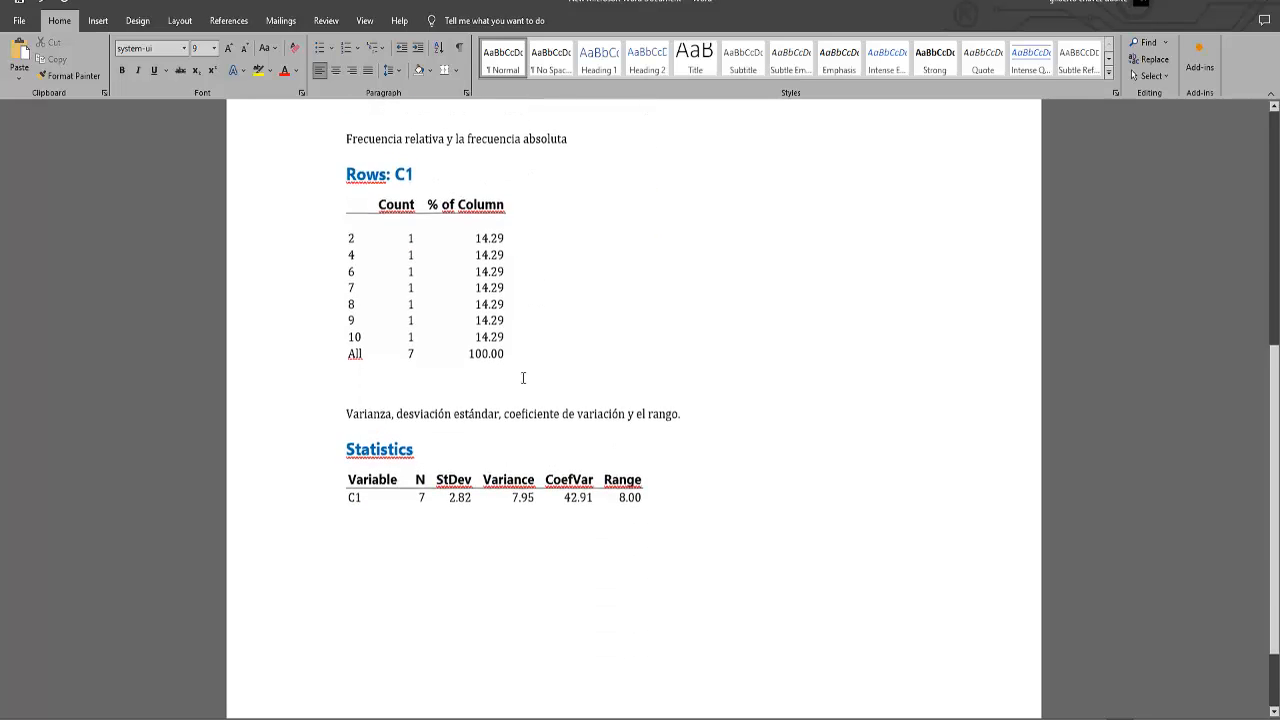
click(410, 409)
click(512, 413)
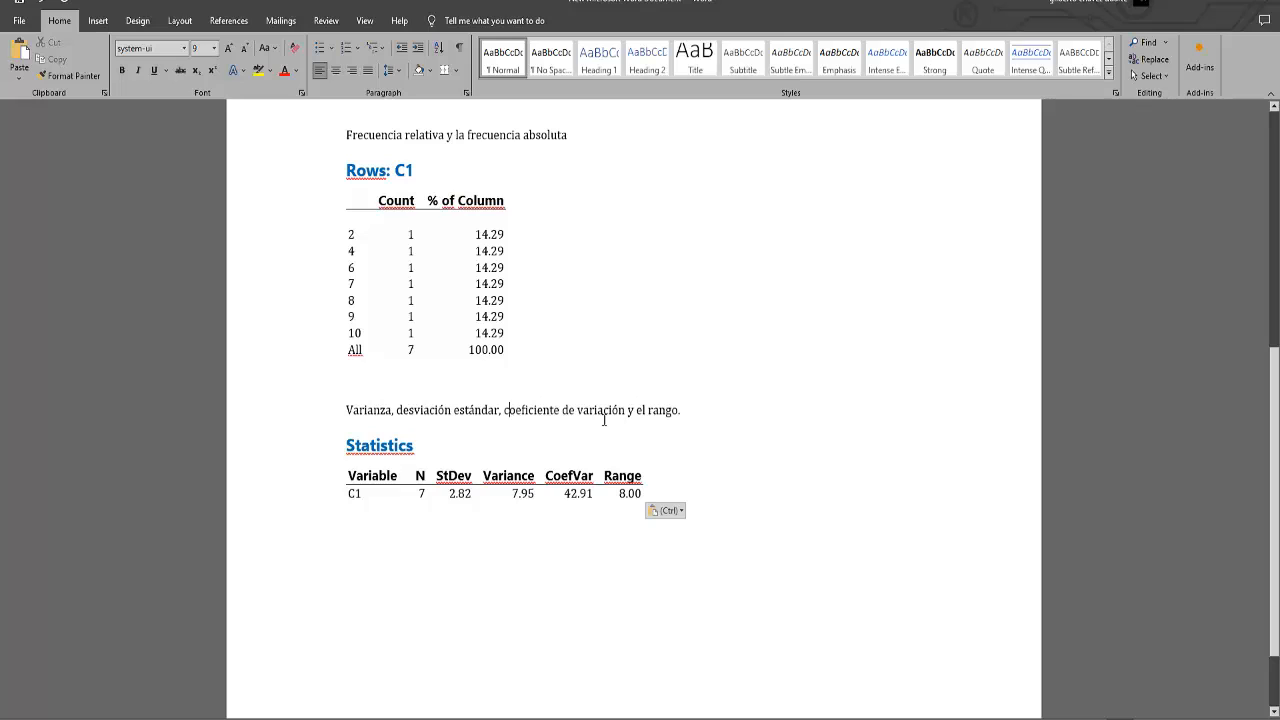
click(662, 425)
scroll(662, 425, down, 2)
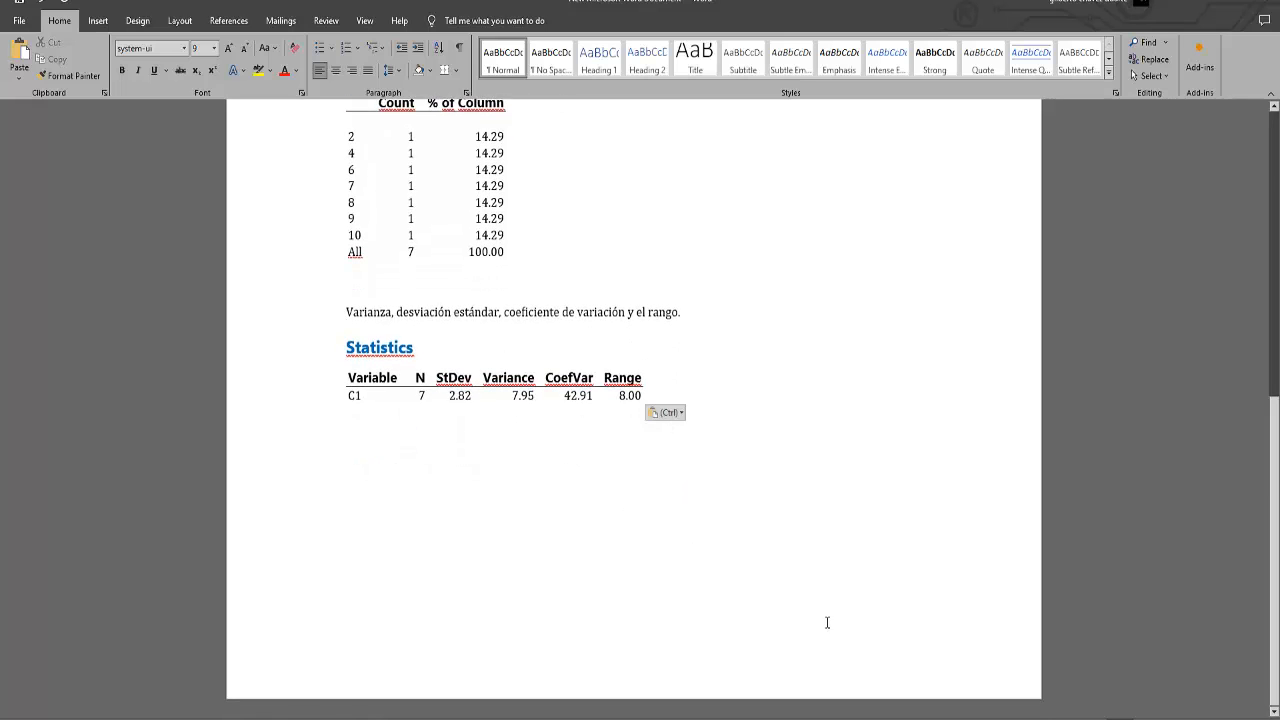
click(582, 461)
scroll(580, 470, up, 8)
scroll(561, 528, up, 3)
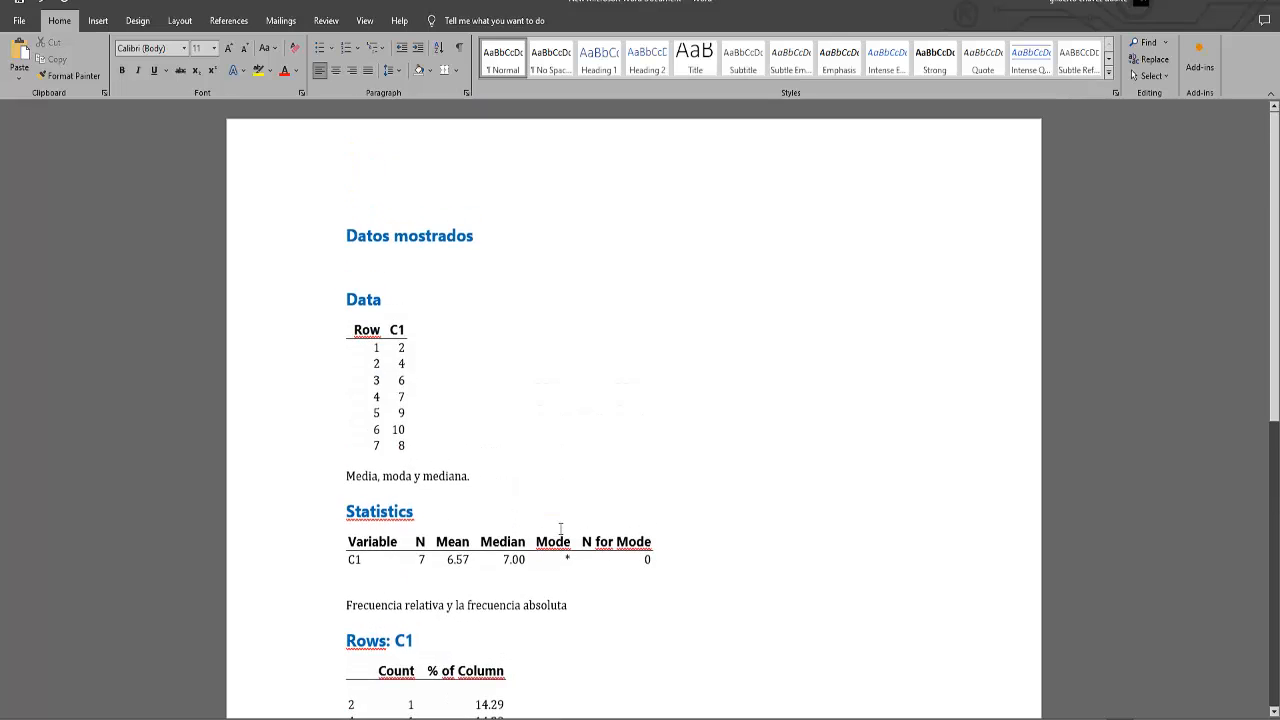
key(ctrl+v)
scroll(560, 528, up, 11)
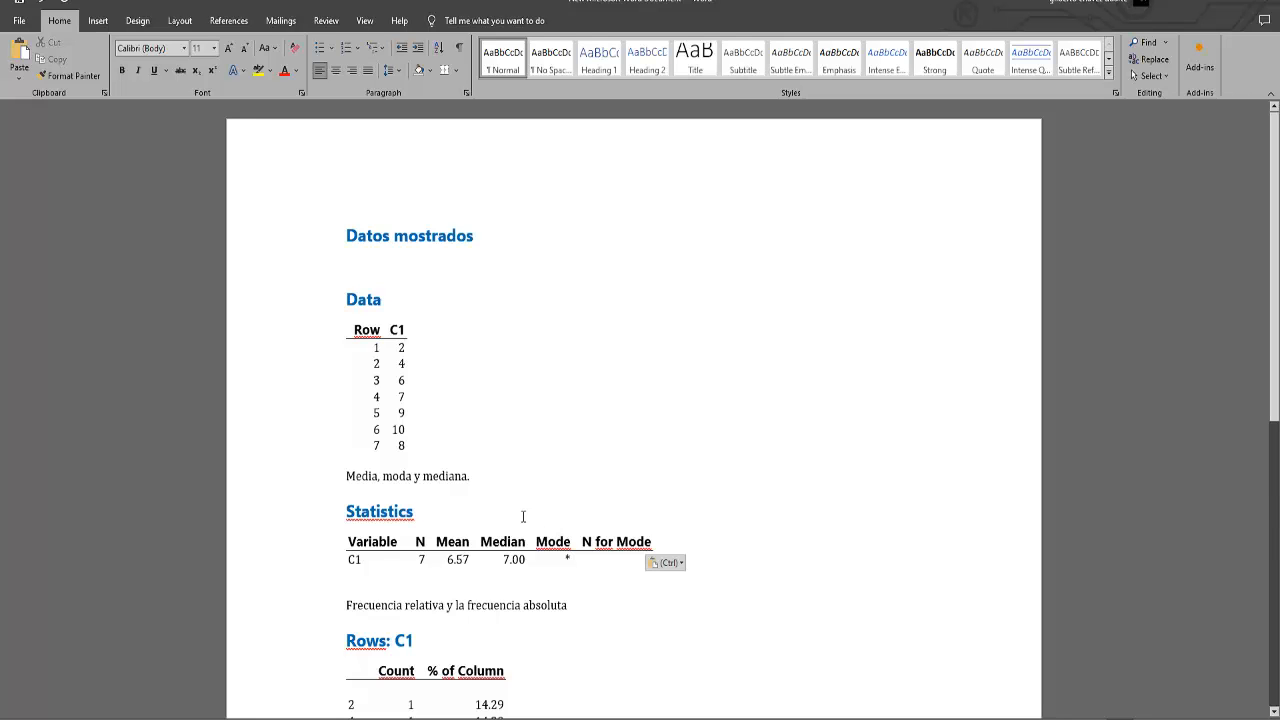
scroll(561, 495, down, 11)
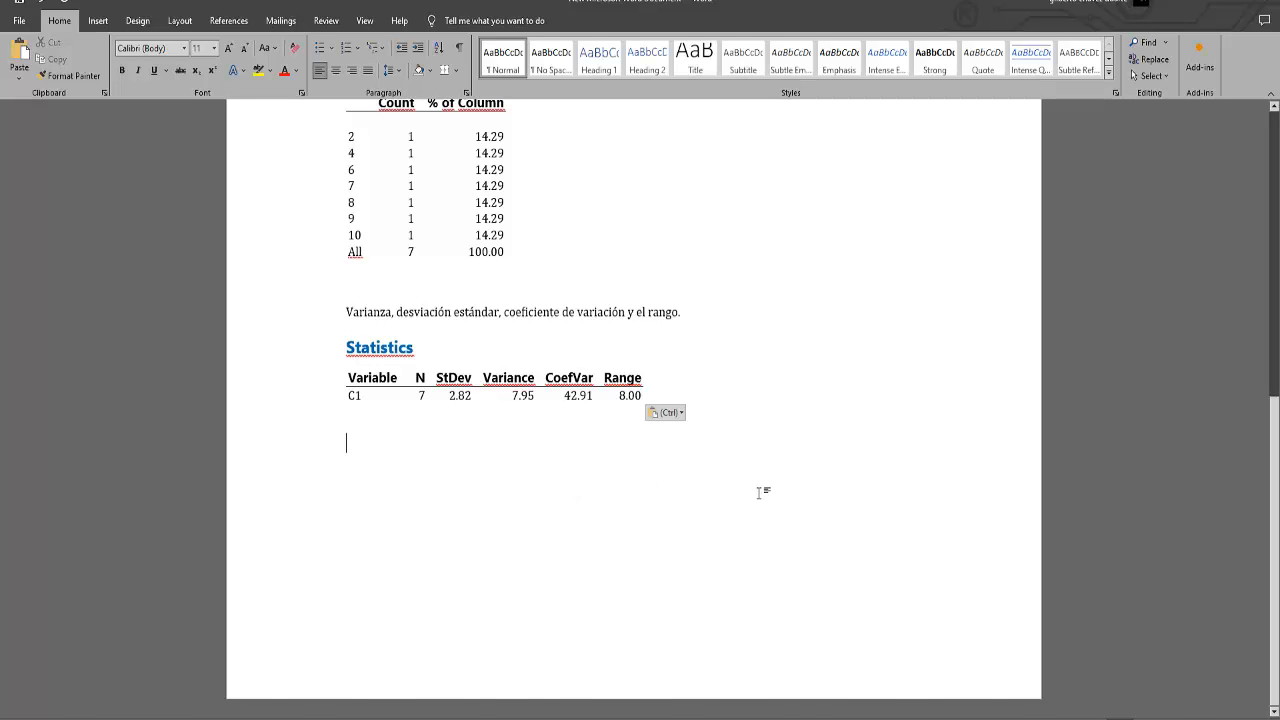
key(alt+Tab)
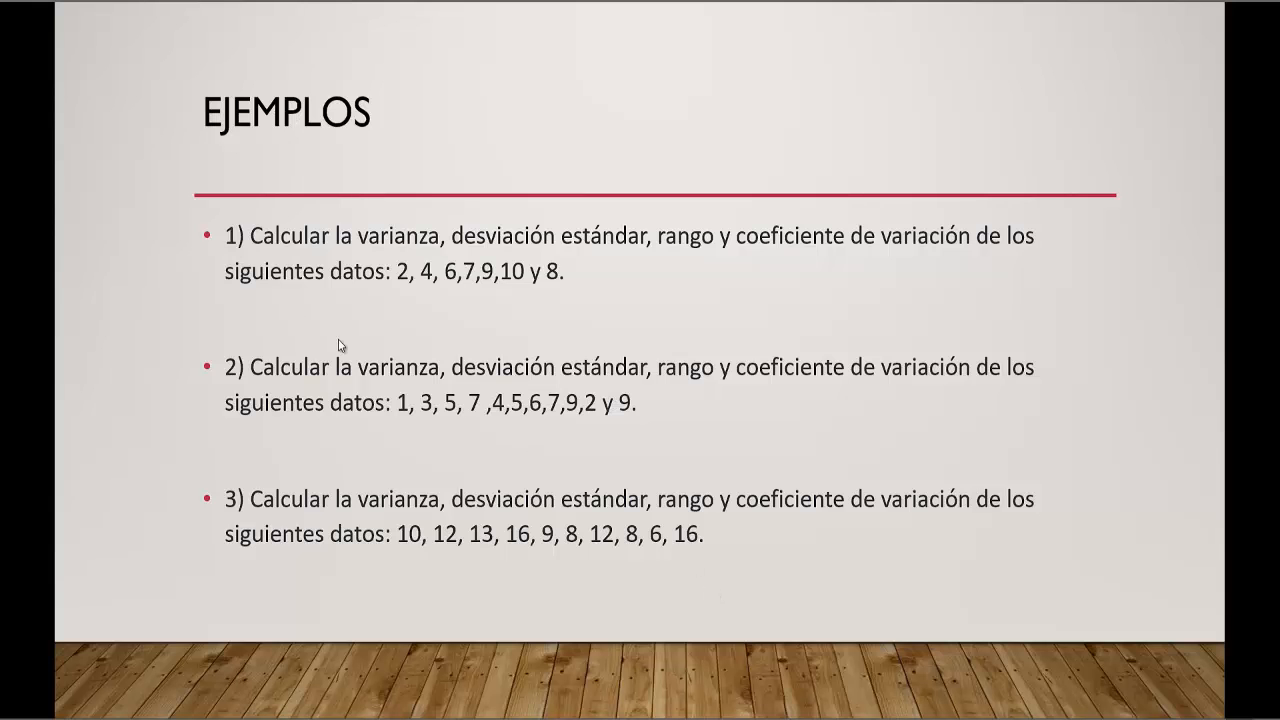